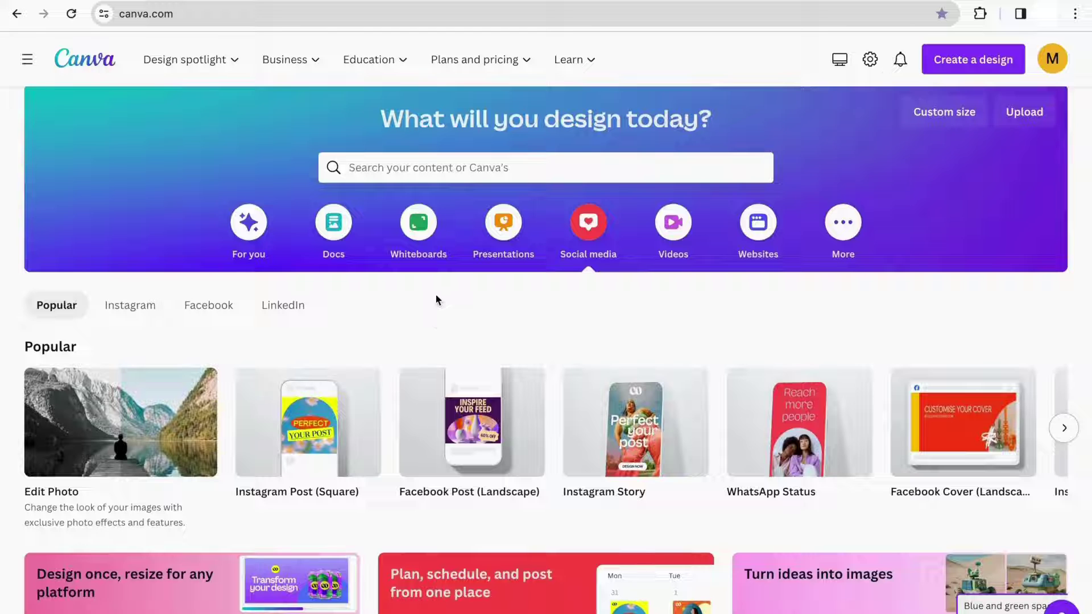
- Search the templates for "poster" and create a blank poster design
{"action": "left_click", "coordinate": [463, 168]}
{"action": "type", "text": "po"}
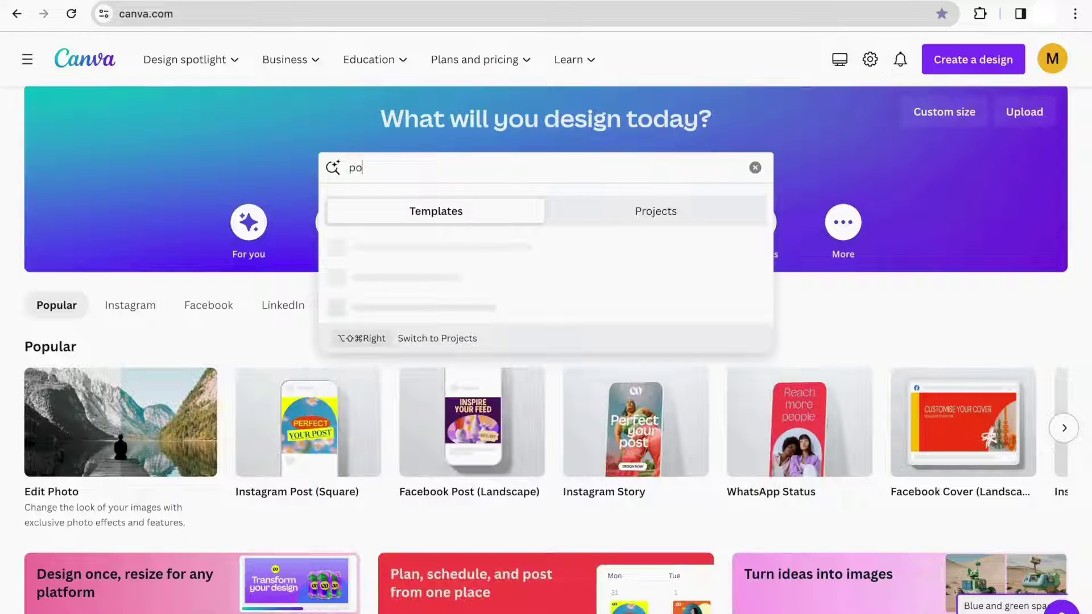
{"action": "type", "text": "ster"}
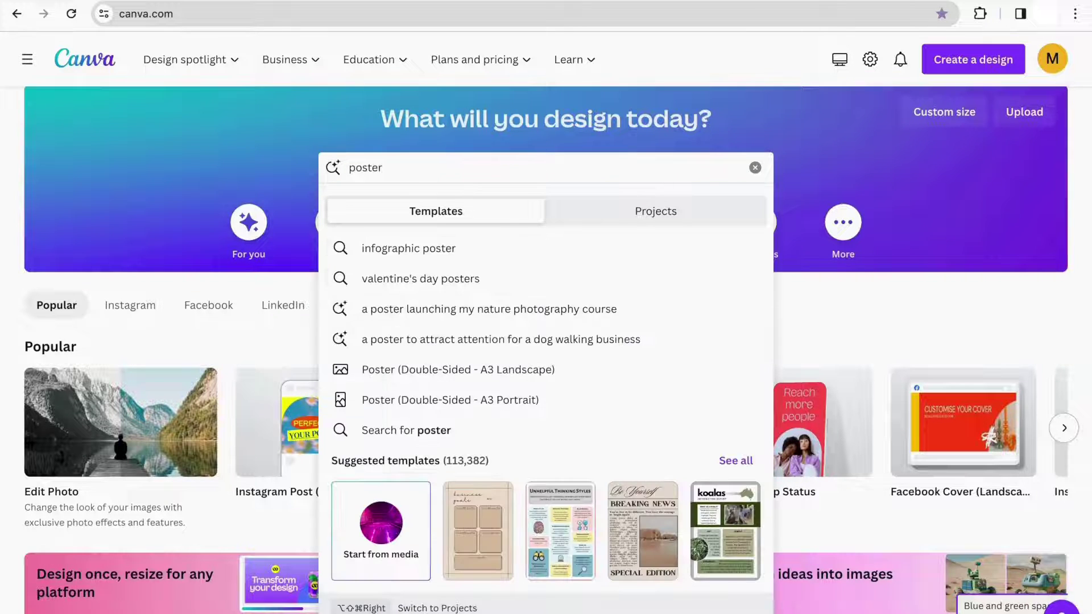
{"action": "key", "text": "Return"}
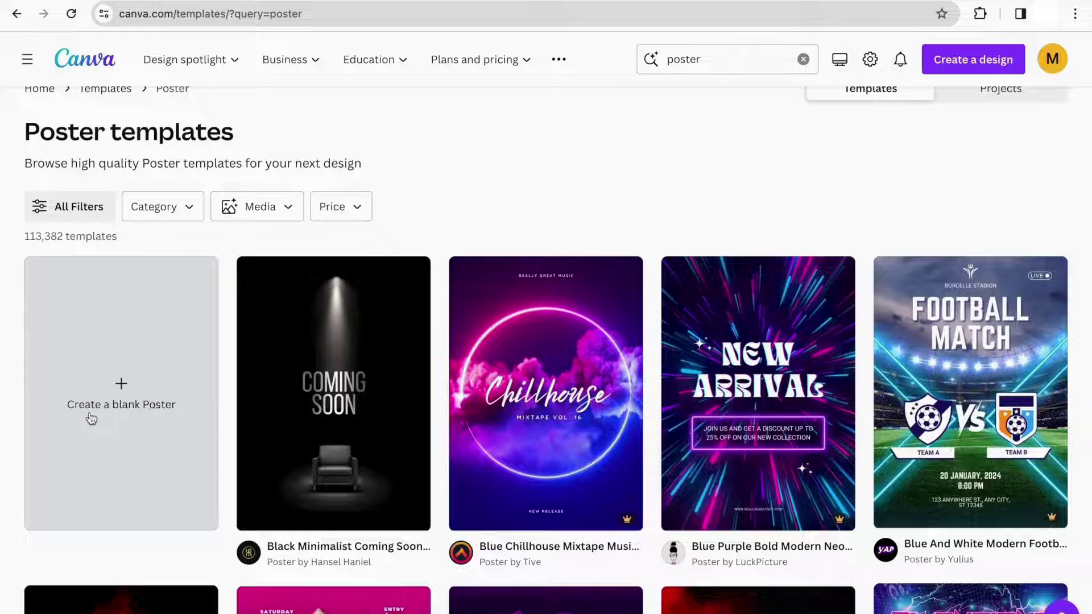
{"action": "left_click", "coordinate": [126, 397]}
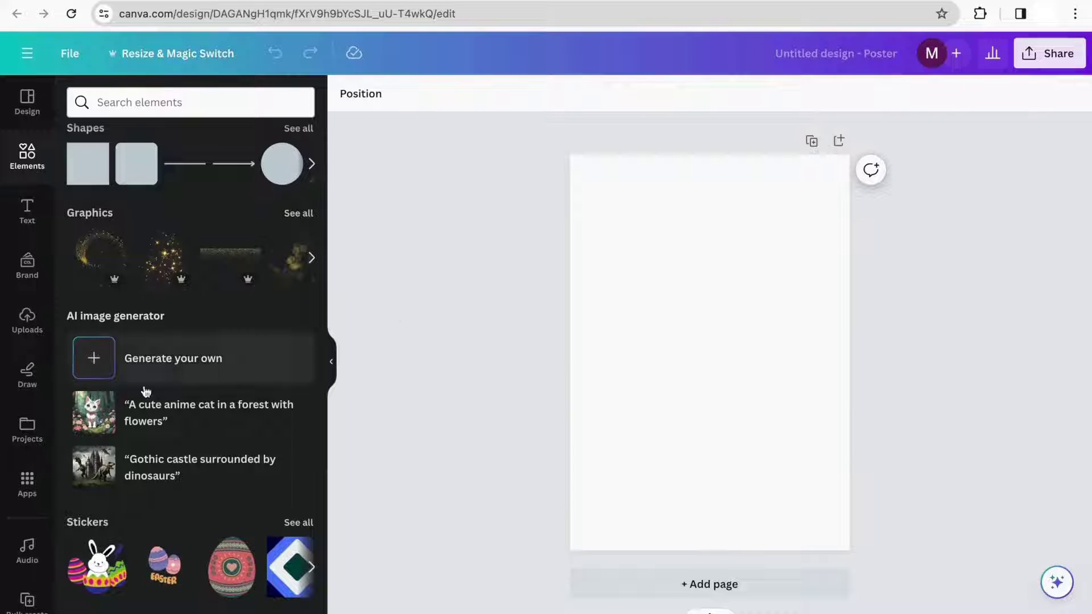
- Add the cream "RODEO" font combination to the blank poster page
{"action": "left_click", "coordinate": [26, 215]}
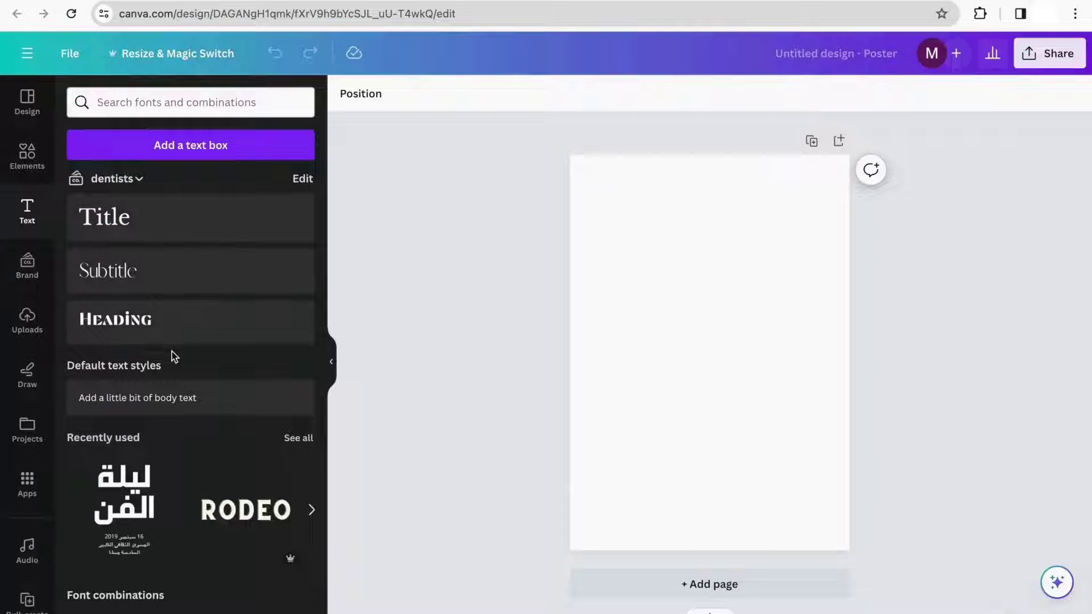
{"action": "scroll", "coordinate": [174, 357], "scroll_direction": "down", "scroll_amount": 4}
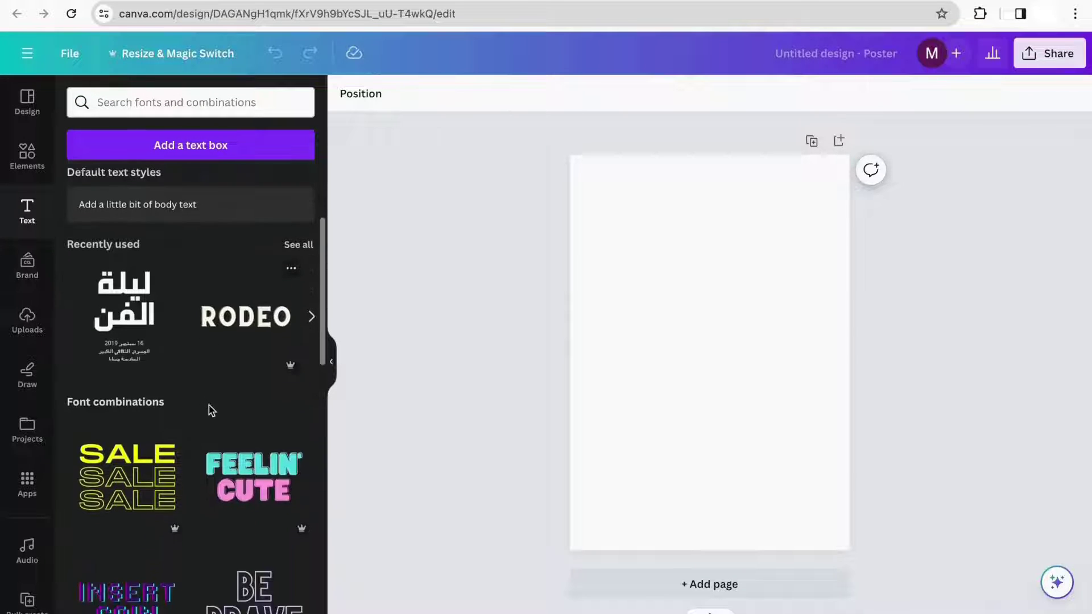
{"action": "scroll", "coordinate": [212, 411], "scroll_direction": "down", "scroll_amount": 7}
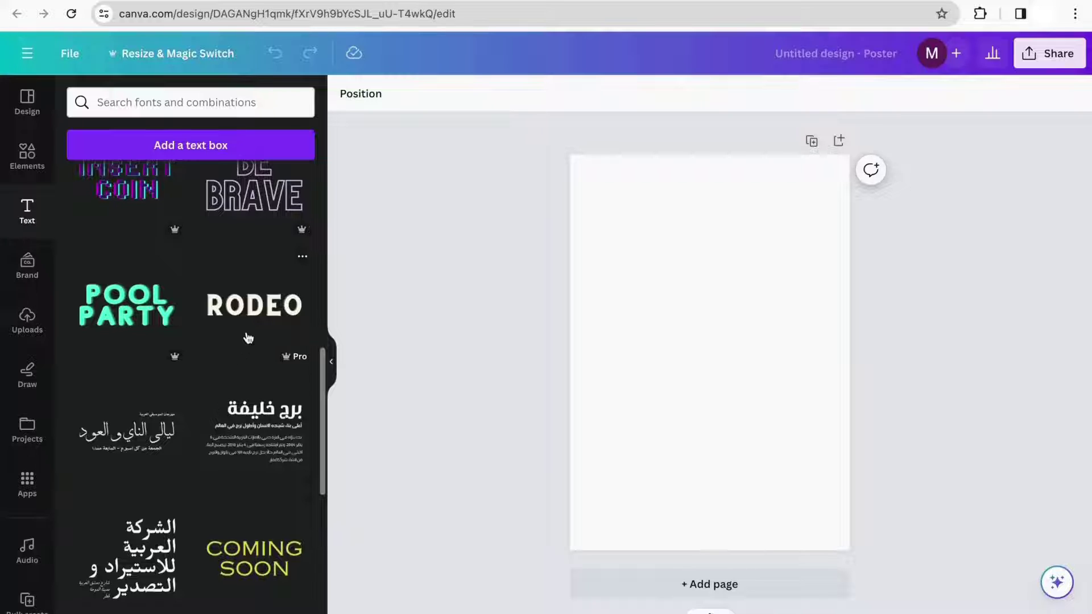
{"action": "left_click", "coordinate": [289, 313]}
{"action": "left_click", "coordinate": [367, 308]}
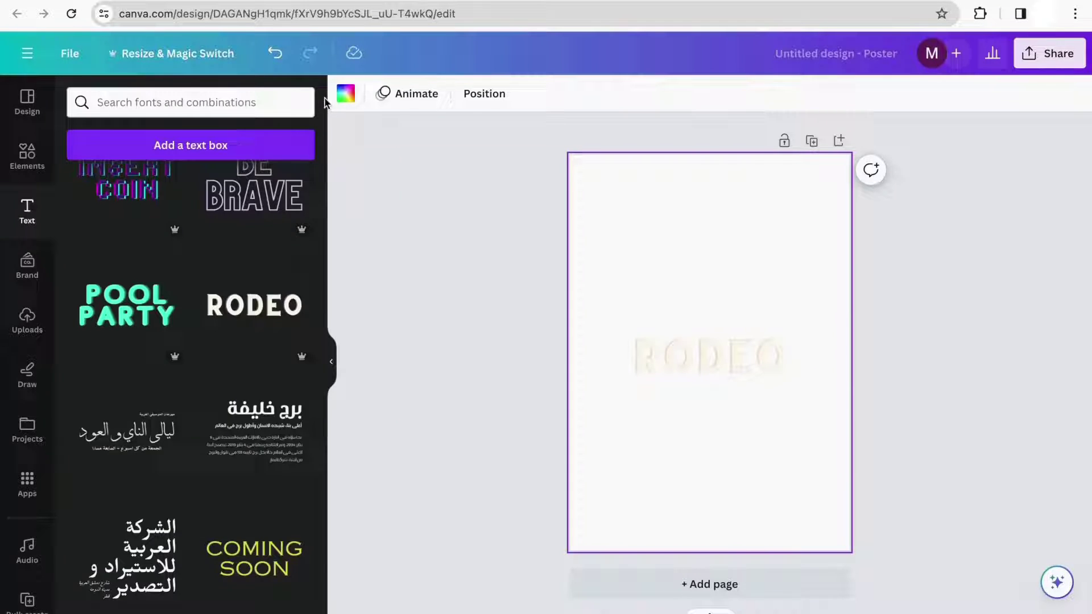
- Set the poster page's background colour to black
{"action": "left_click", "coordinate": [348, 95]}
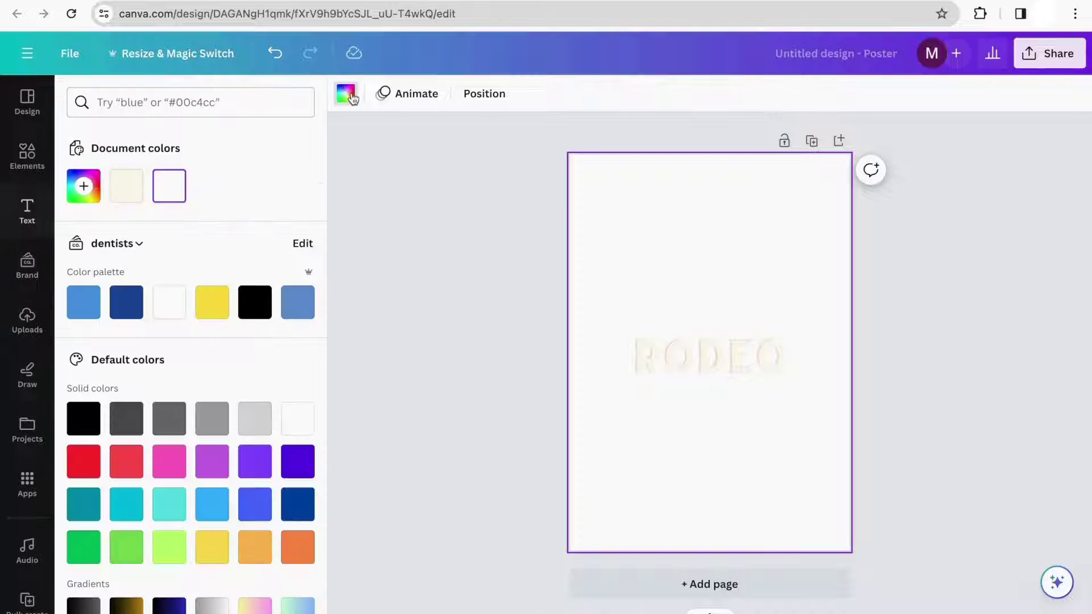
{"action": "left_click", "coordinate": [254, 302]}
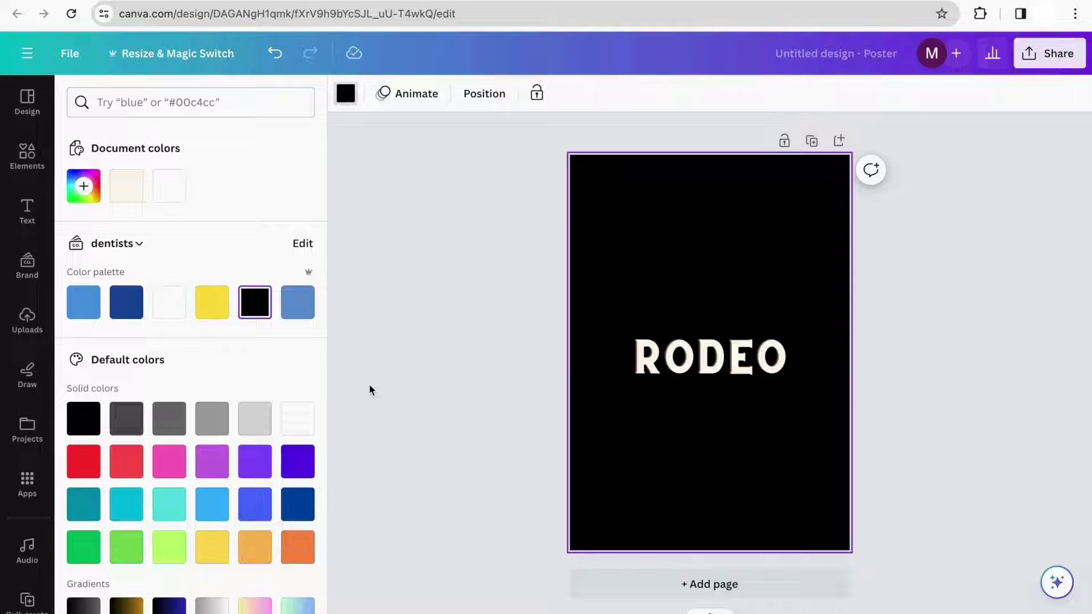
{"action": "left_click", "coordinate": [369, 390]}
- Move the "RODEO" text into the poster's upper half and replace its wording with "DISCO"
{"action": "left_click", "coordinate": [681, 370]}
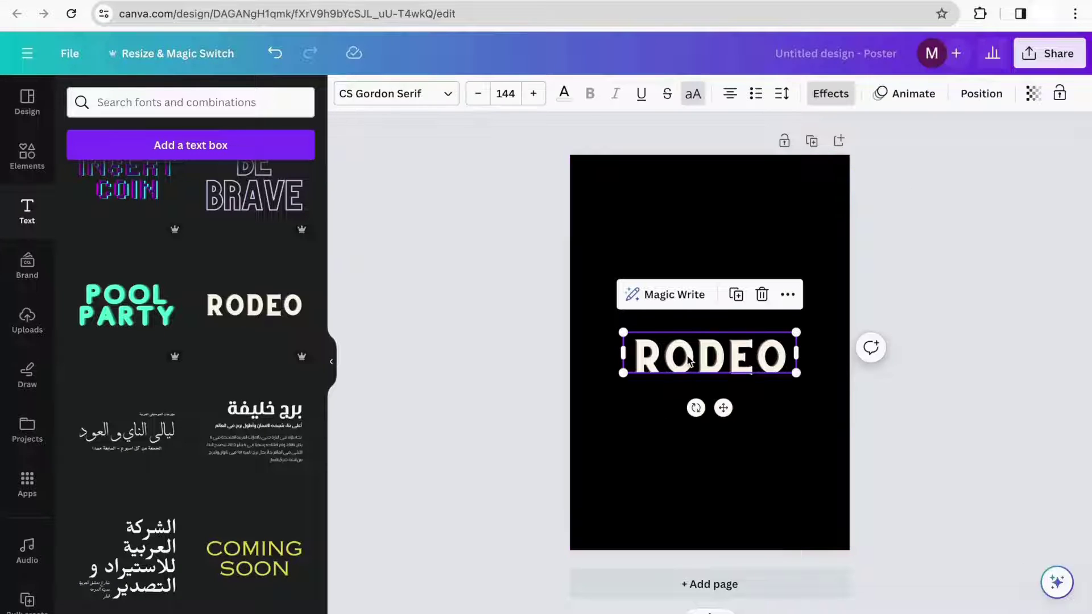
{"action": "left_click_drag", "start_coordinate": [688, 360], "coordinate": [689, 282]}
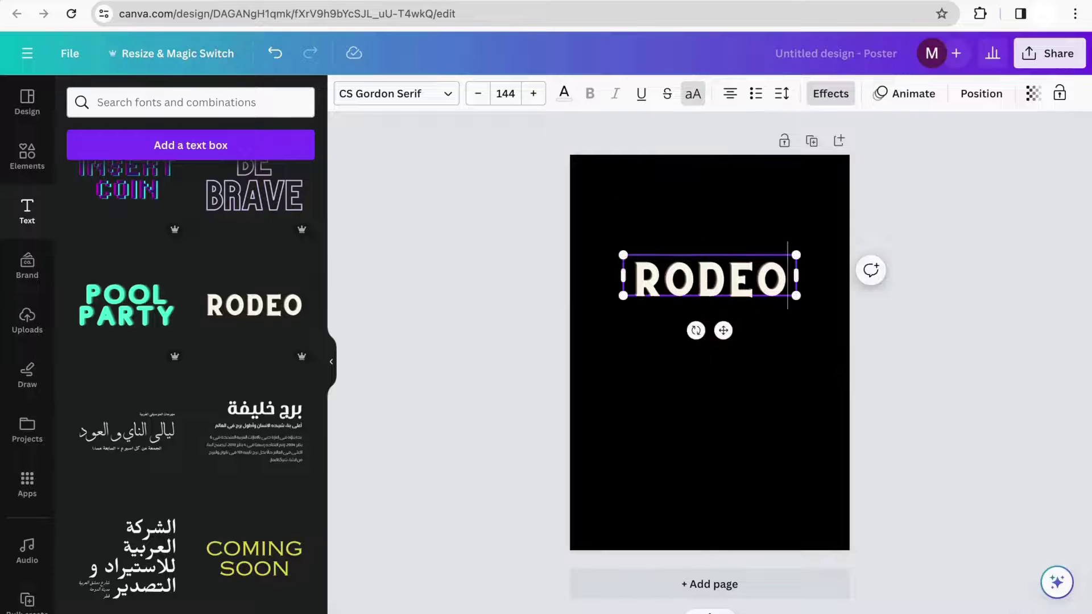
{"action": "key", "text": "BackSpace"}
{"action": "key", "text": "BackSpace"}
{"action": "key", "text": "BackSpace"}
{"action": "key", "text": "BackSpace"}
{"action": "key", "text": "BackSpace"}
{"action": "type", "text": "DISCO"}
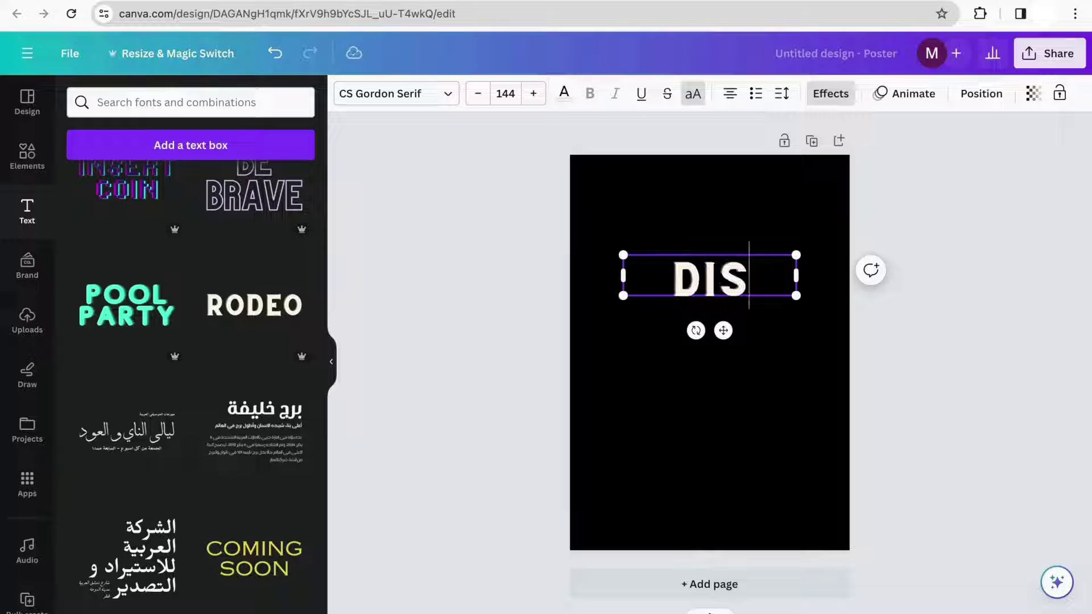
{"action": "left_click", "coordinate": [747, 358]}
{"action": "left_click", "coordinate": [738, 279]}
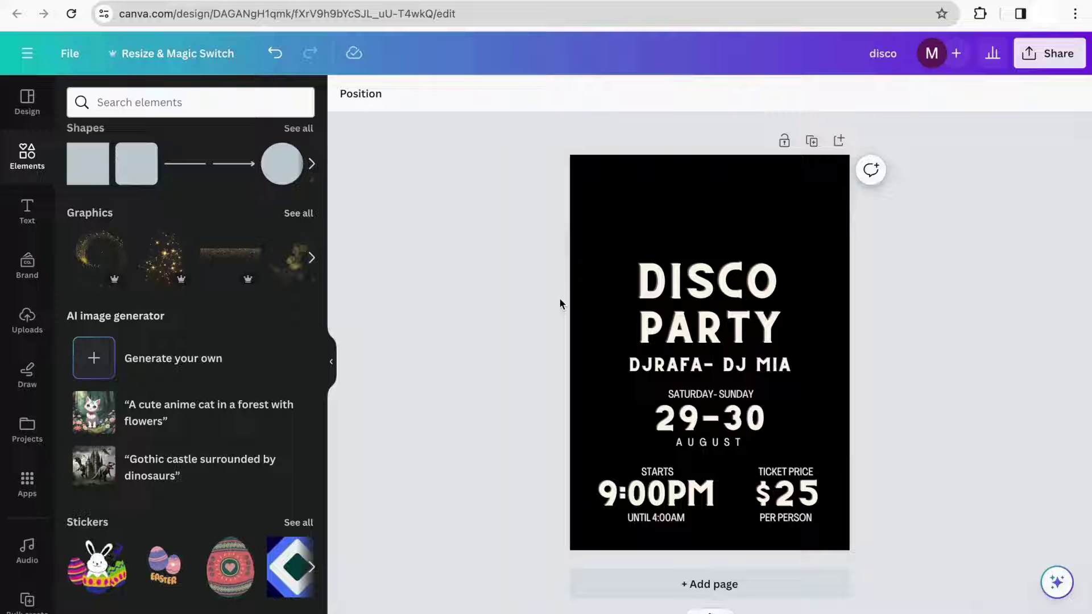
- Search the elements for "female dj" photos and insert the one of the woman in silver against a red background
{"action": "left_click", "coordinate": [215, 108]}
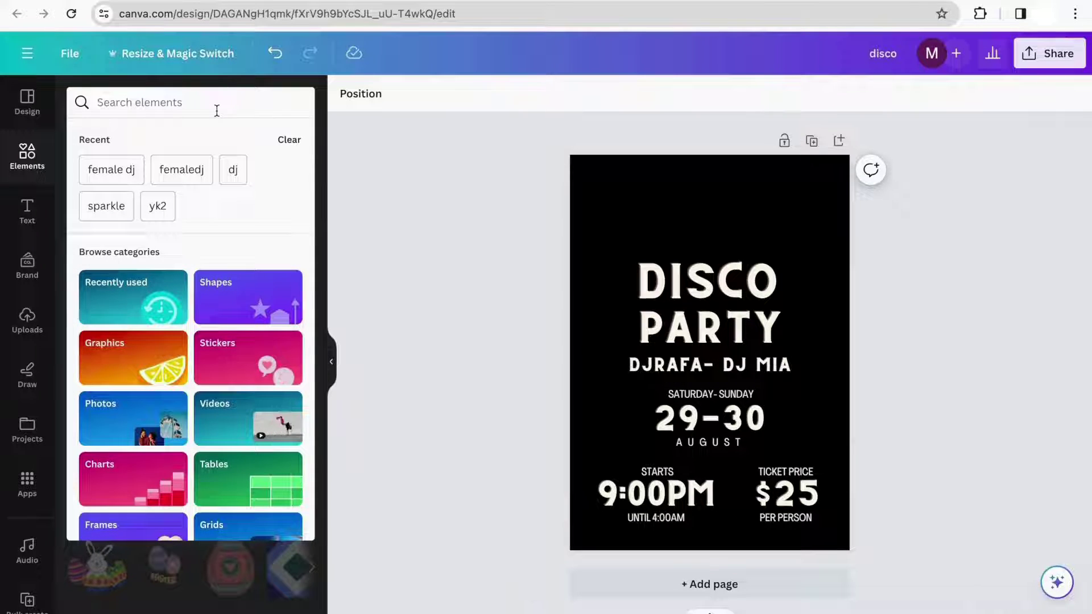
{"action": "type", "text": "female"}
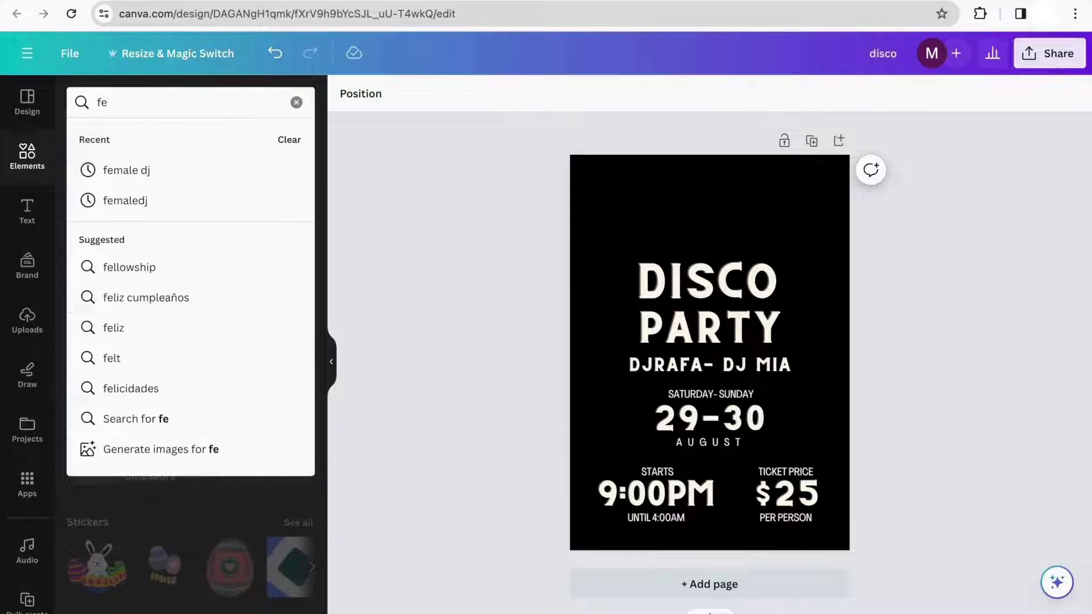
{"action": "left_click", "coordinate": [231, 169]}
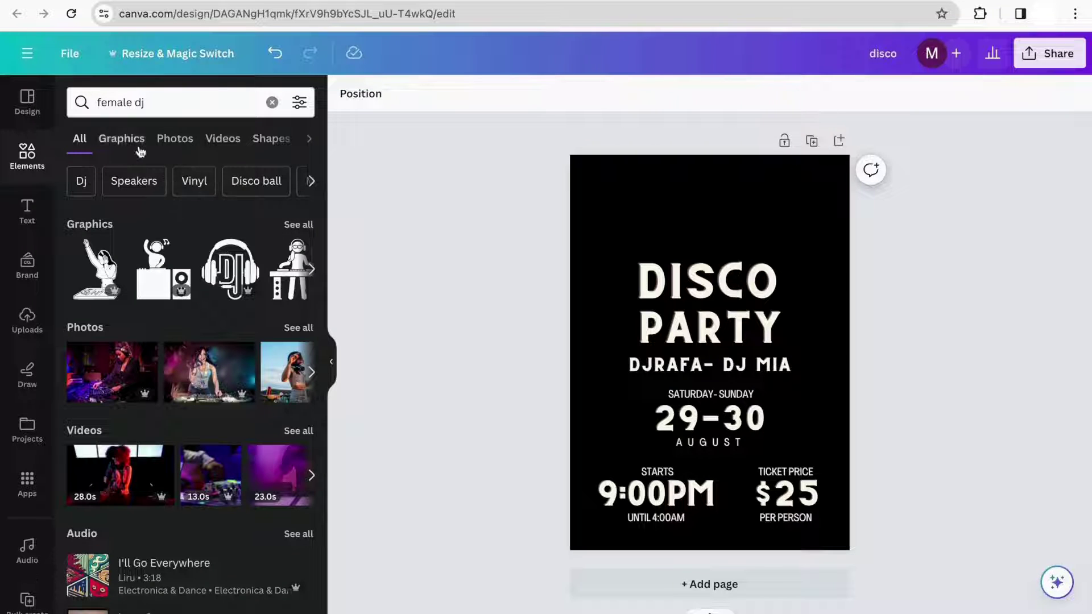
{"action": "left_click", "coordinate": [183, 142]}
{"action": "scroll", "coordinate": [221, 290], "scroll_direction": "down", "scroll_amount": 3}
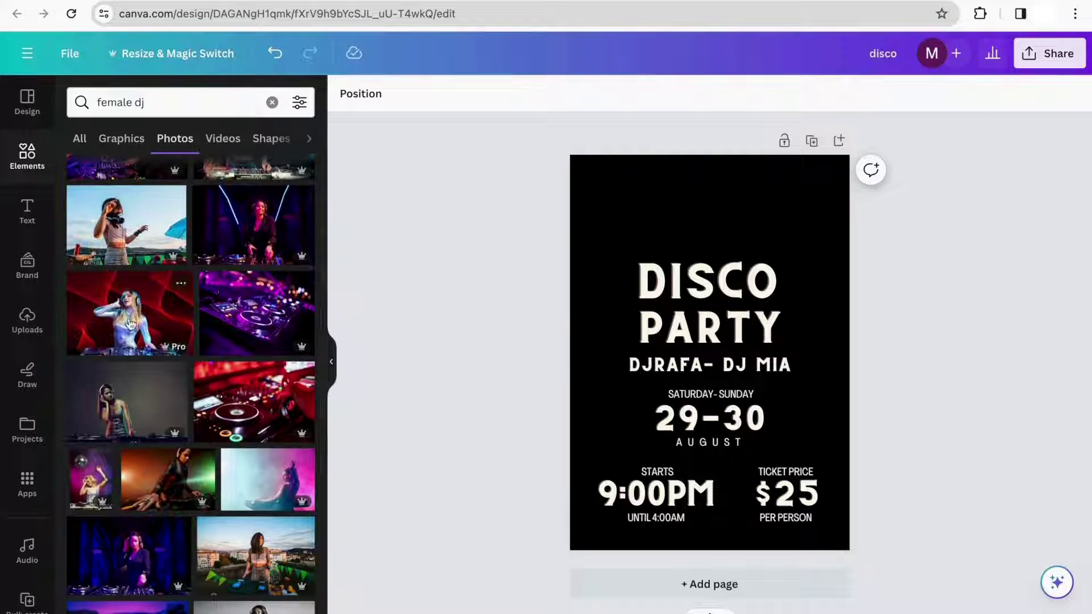
{"action": "left_click", "coordinate": [130, 324]}
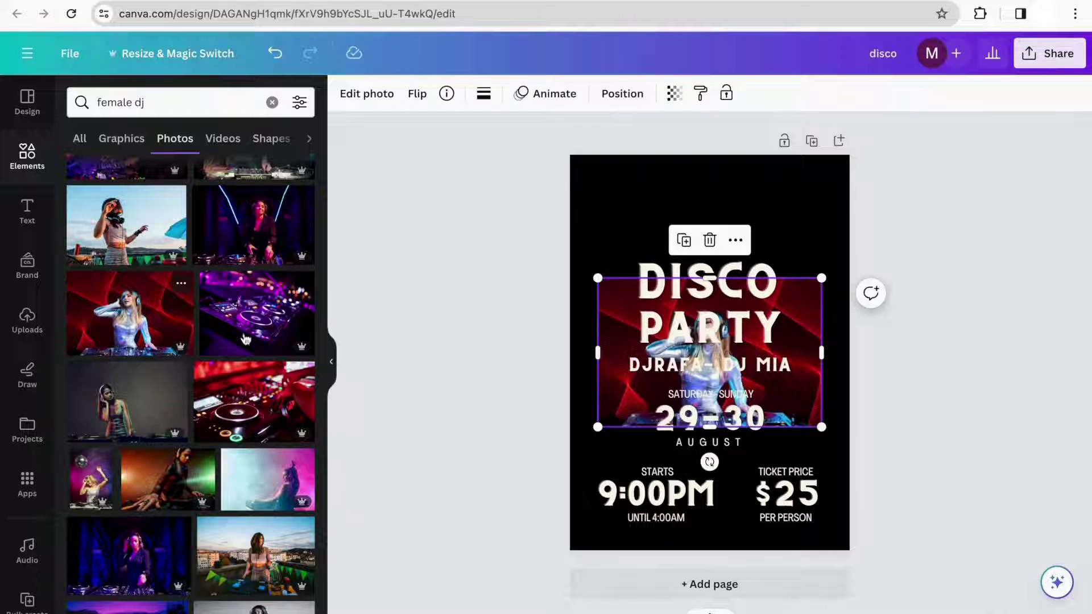
- Enlarge the DJ photo to span the poster's upper part and remove its background
{"action": "left_click_drag", "start_coordinate": [821, 278], "coordinate": [995, 162]}
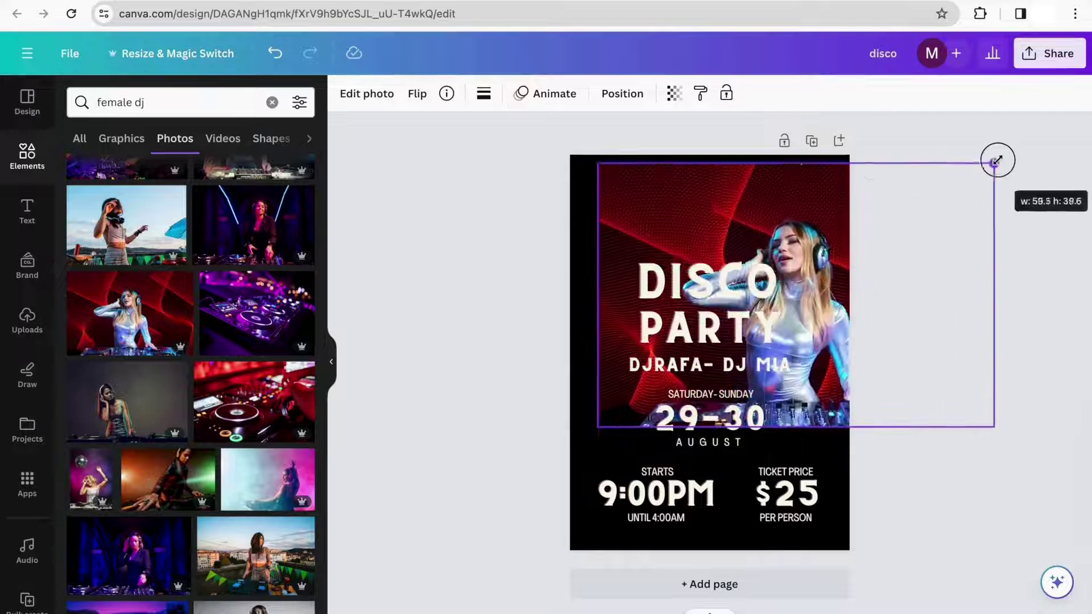
{"action": "left_click_drag", "start_coordinate": [877, 254], "coordinate": [796, 210]}
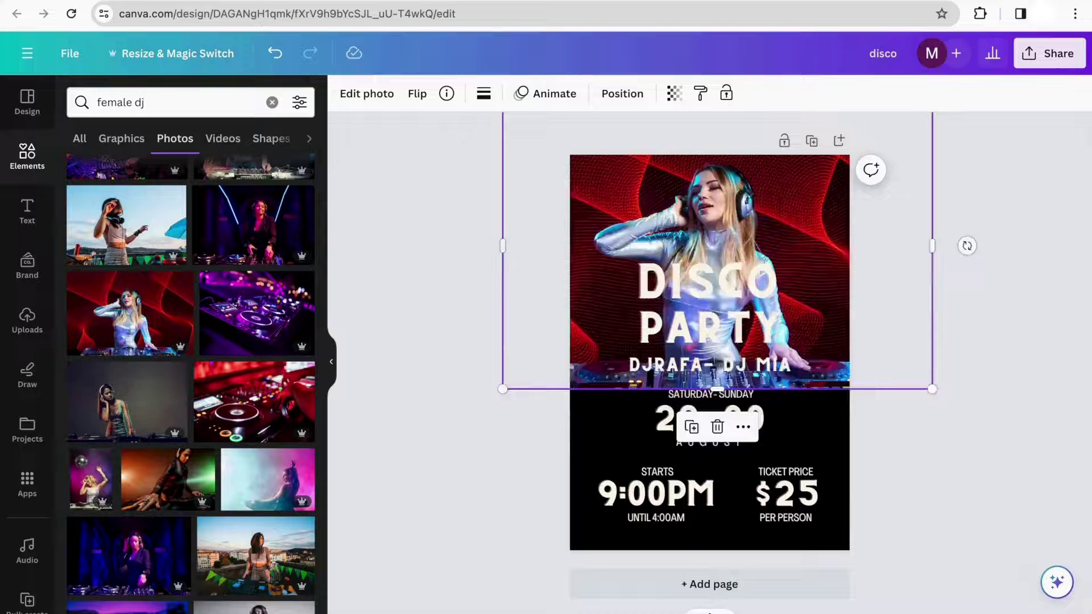
{"action": "left_click", "coordinate": [373, 102]}
{"action": "left_click", "coordinate": [85, 233]}
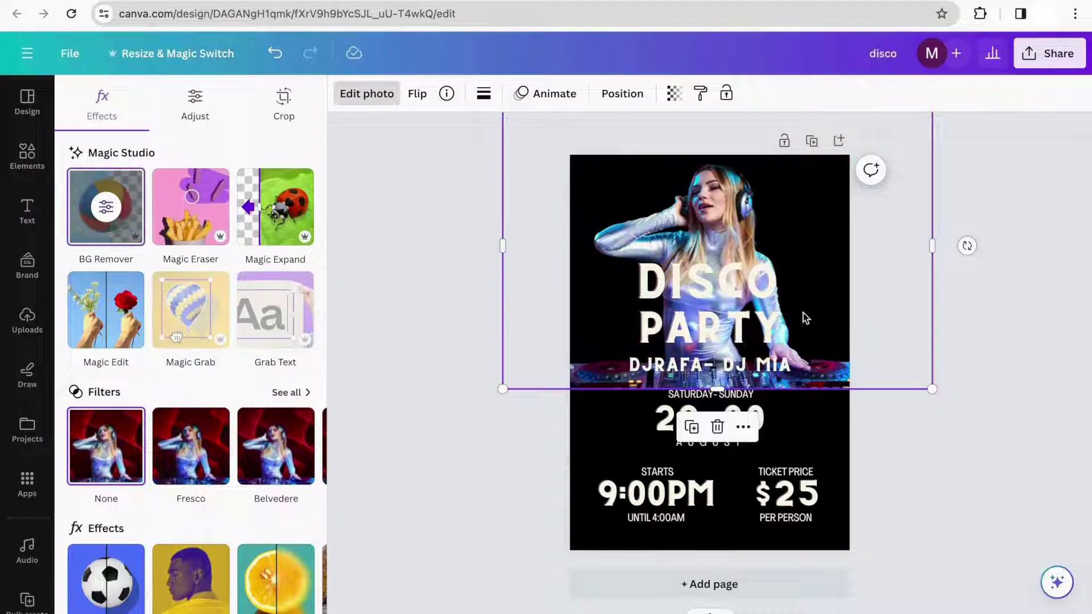
{"action": "left_click", "coordinate": [871, 335]}
- Crop the lower edge of the DJ photo to cut off the mixing deck
{"action": "left_click", "coordinate": [786, 250]}
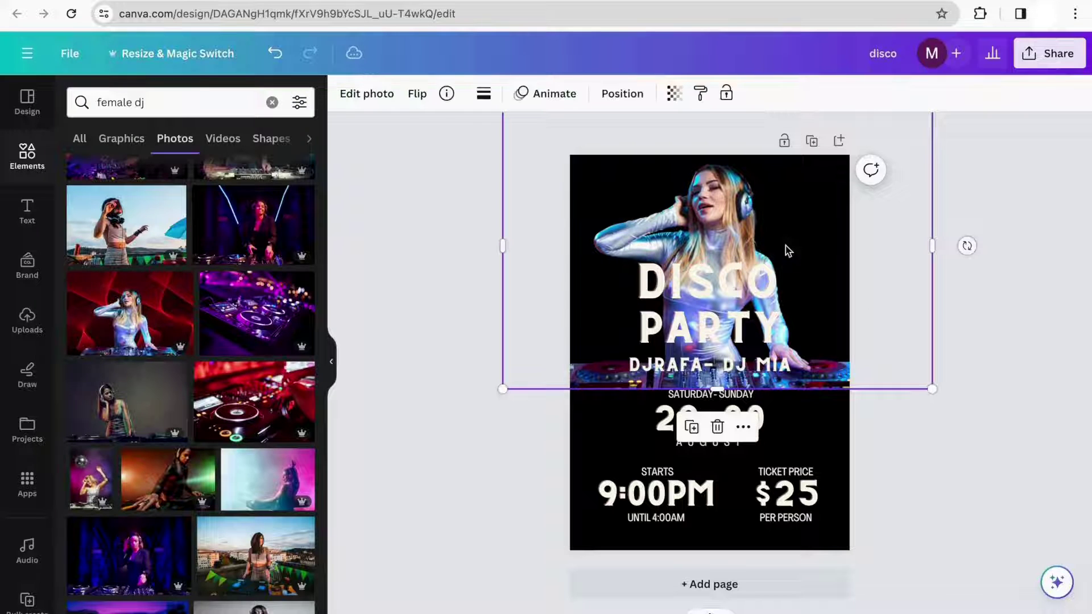
{"action": "double_click", "coordinate": [786, 250]}
{"action": "left_click_drag", "start_coordinate": [932, 388], "coordinate": [932, 341]}
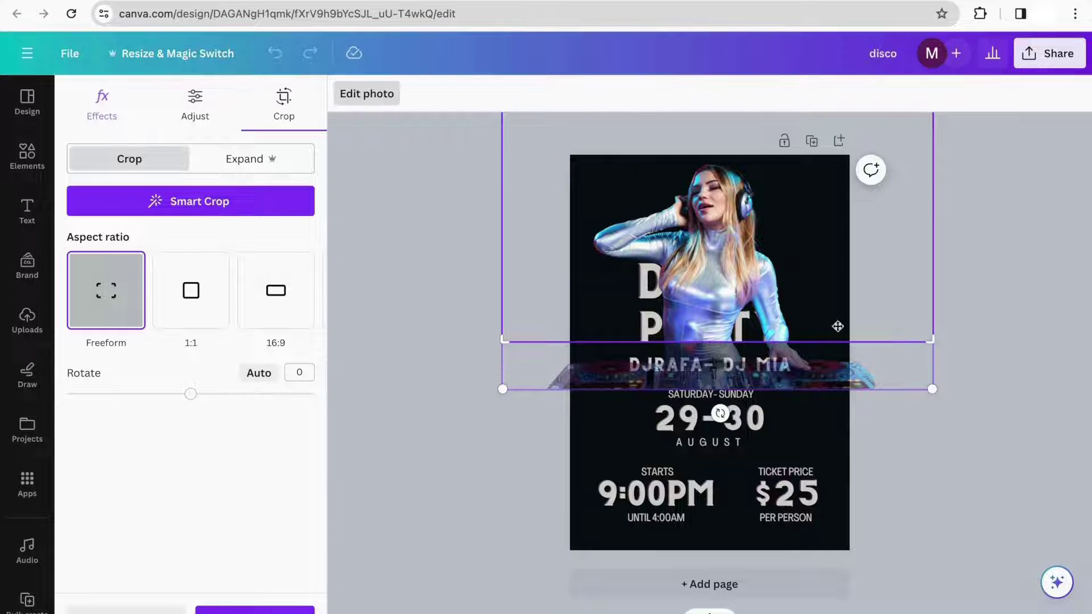
{"action": "left_click", "coordinate": [995, 347]}
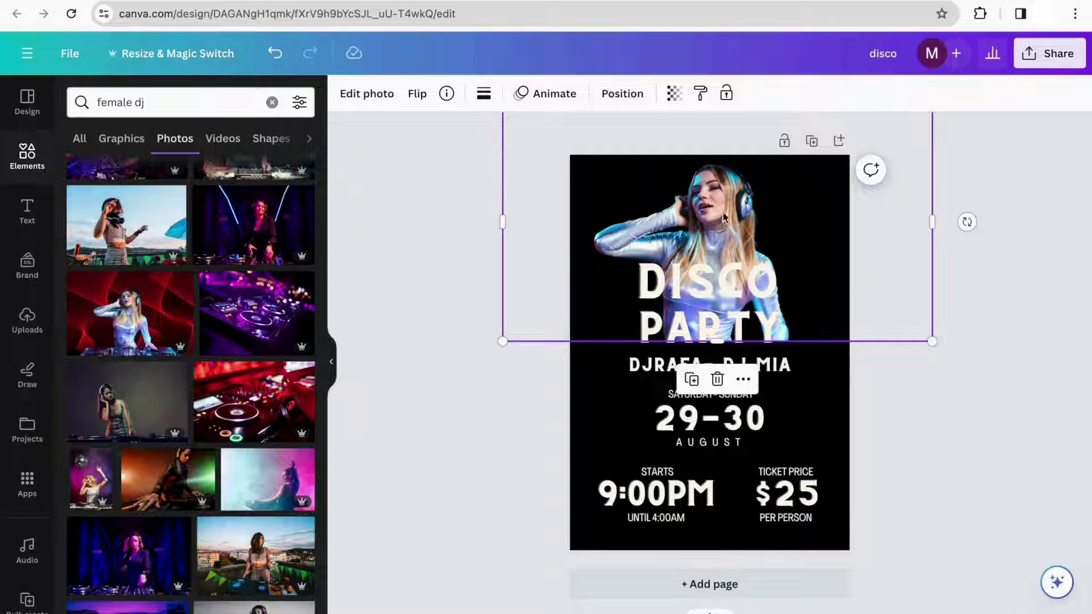
- Shift the cropped DJ photo slightly down and enlarge it a little behind the title text
{"action": "left_click_drag", "start_coordinate": [723, 218], "coordinate": [724, 232]}
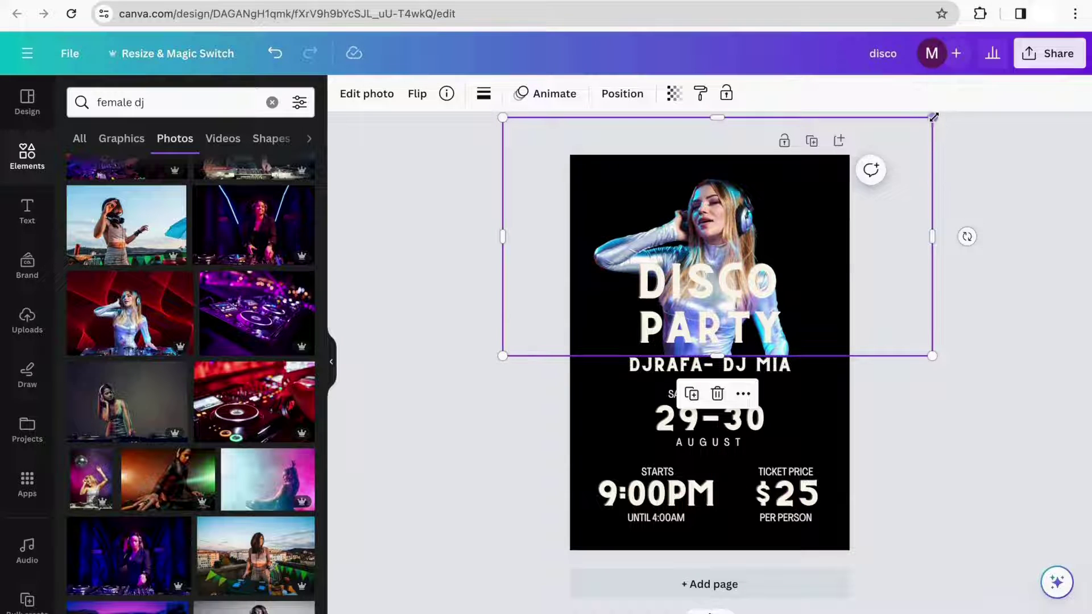
{"action": "left_click_drag", "start_coordinate": [933, 117], "coordinate": [969, 108]}
{"action": "left_click", "coordinate": [1047, 422]}
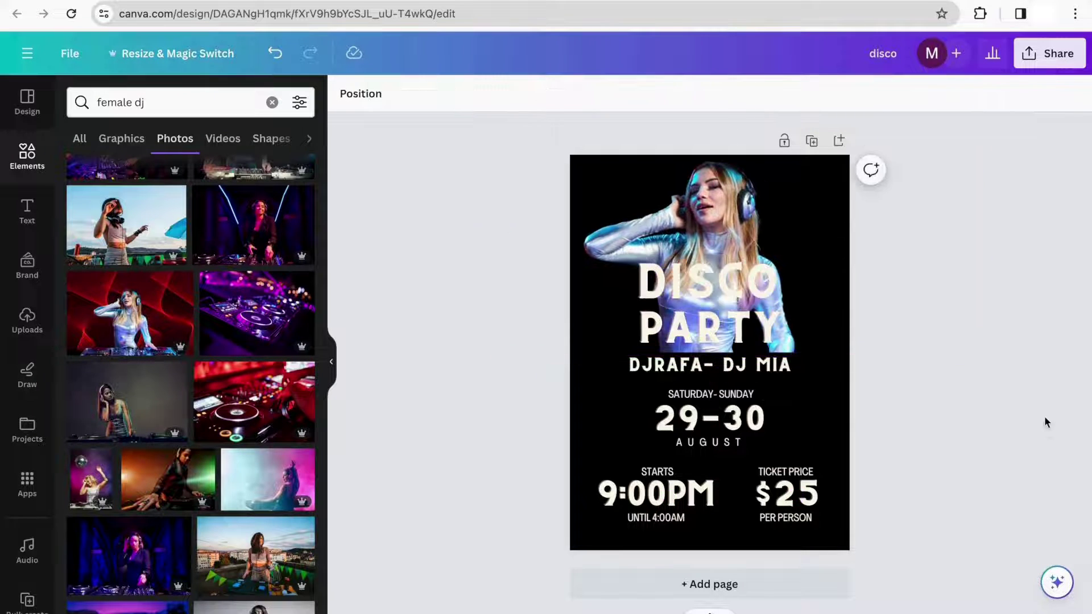
- Place a rounded rectangle behind the DJ names line and fill it with purple
{"action": "left_click", "coordinate": [272, 102]}
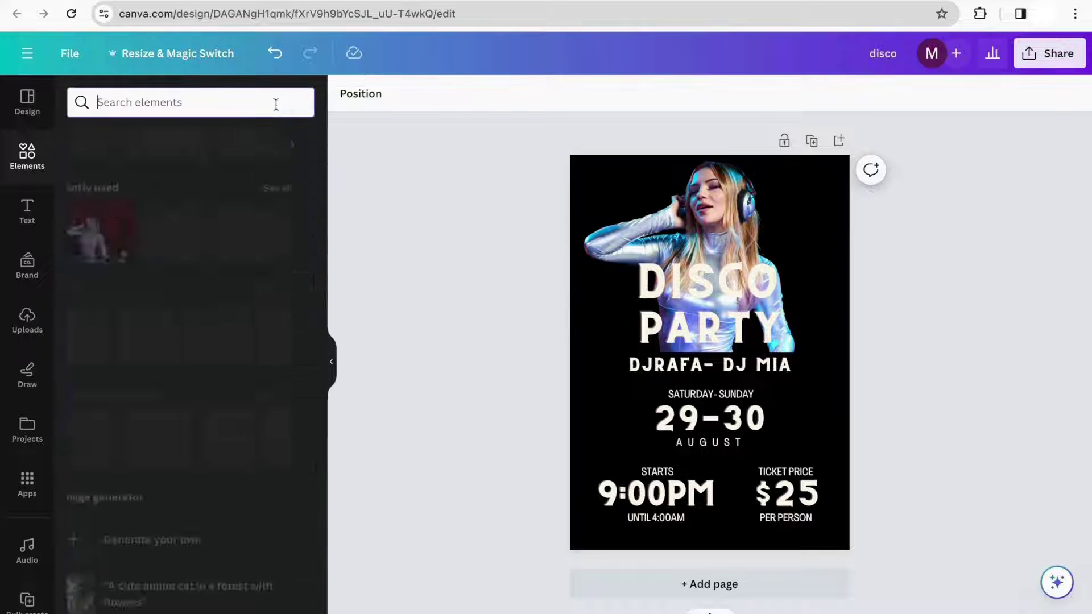
{"action": "left_click", "coordinate": [137, 327]}
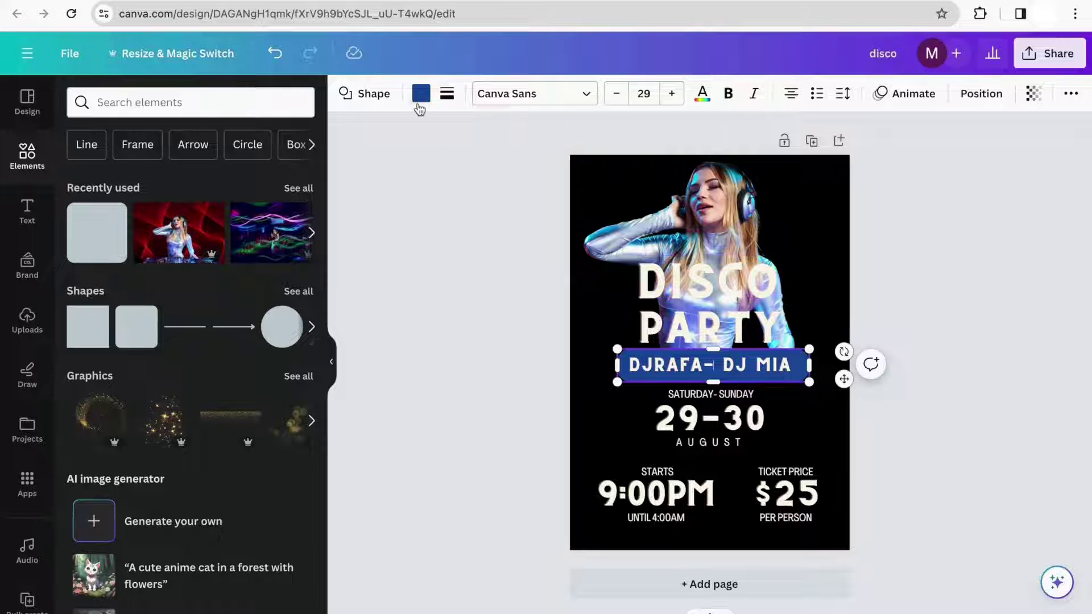
{"action": "left_click", "coordinate": [420, 102]}
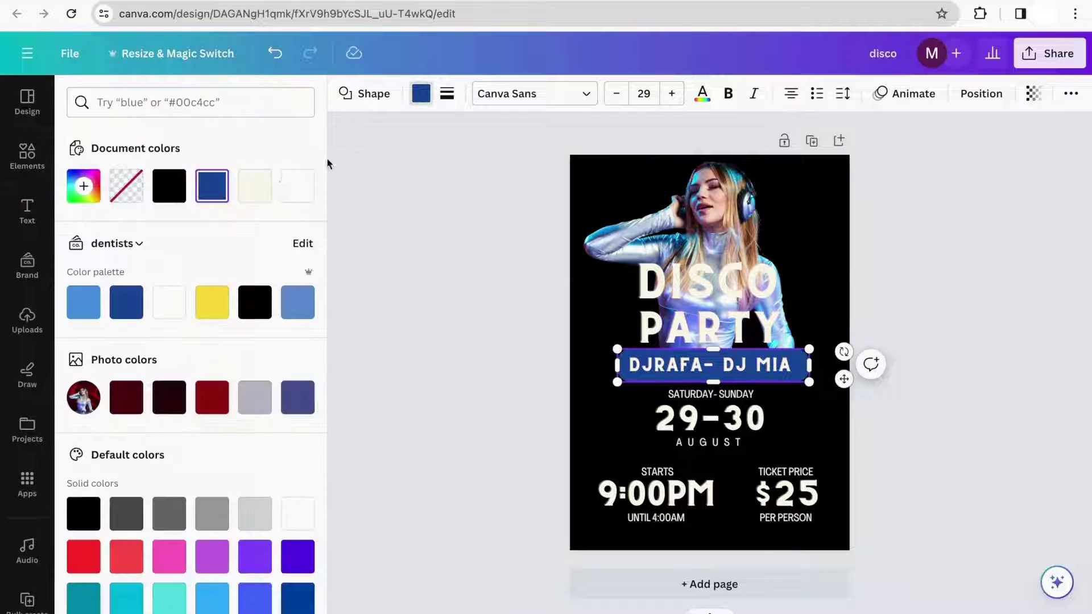
{"action": "left_click", "coordinate": [212, 556]}
{"action": "left_click", "coordinate": [394, 465]}
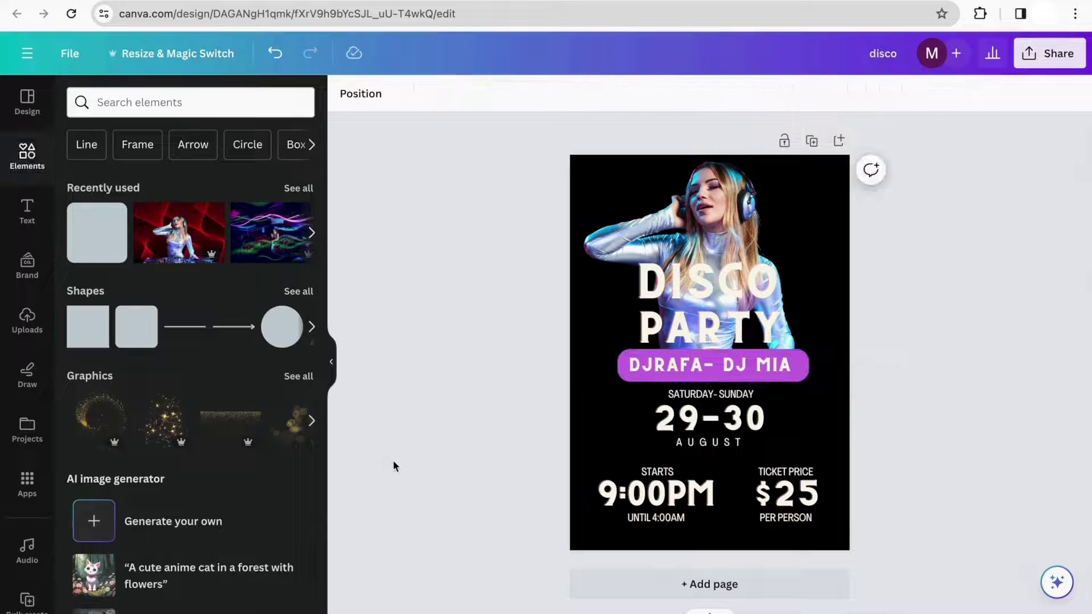
- Find a brownish smoke cloud by searching graphics for "smoke", and place it enlarged over the poster's left half, extending past the edge
{"action": "left_click", "coordinate": [137, 97]}
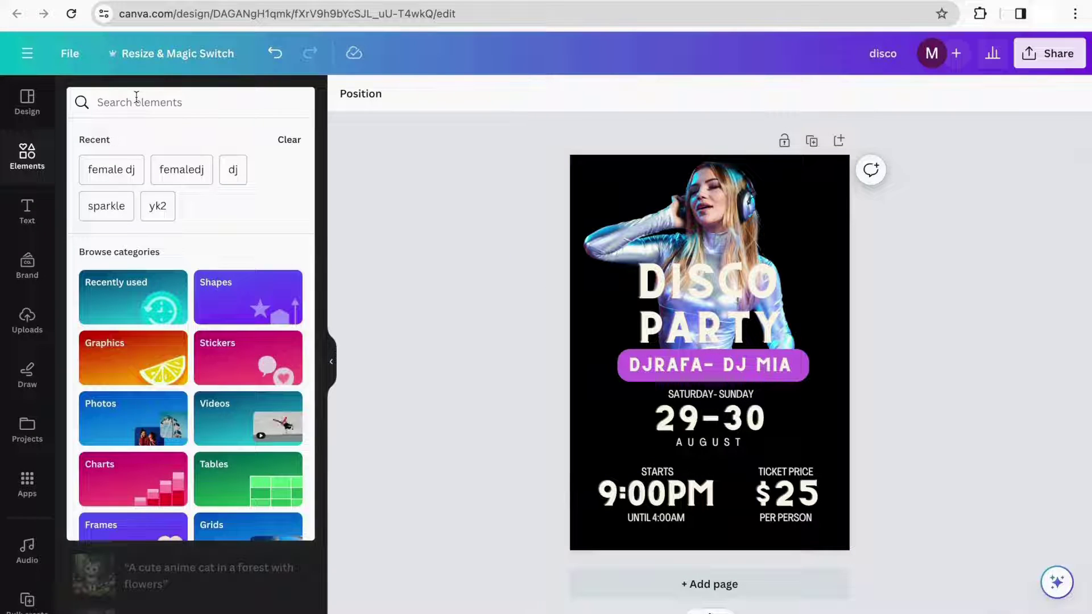
{"action": "type", "text": "sm"}
{"action": "key", "text": "BackSpace"}
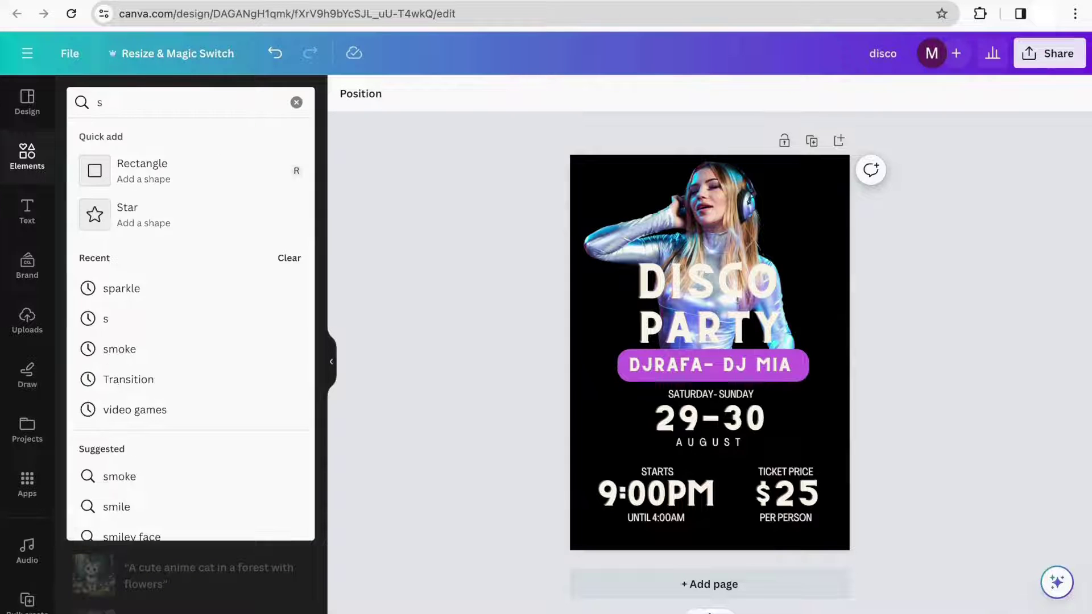
{"action": "type", "text": "moke"}
{"action": "key", "text": "Return"}
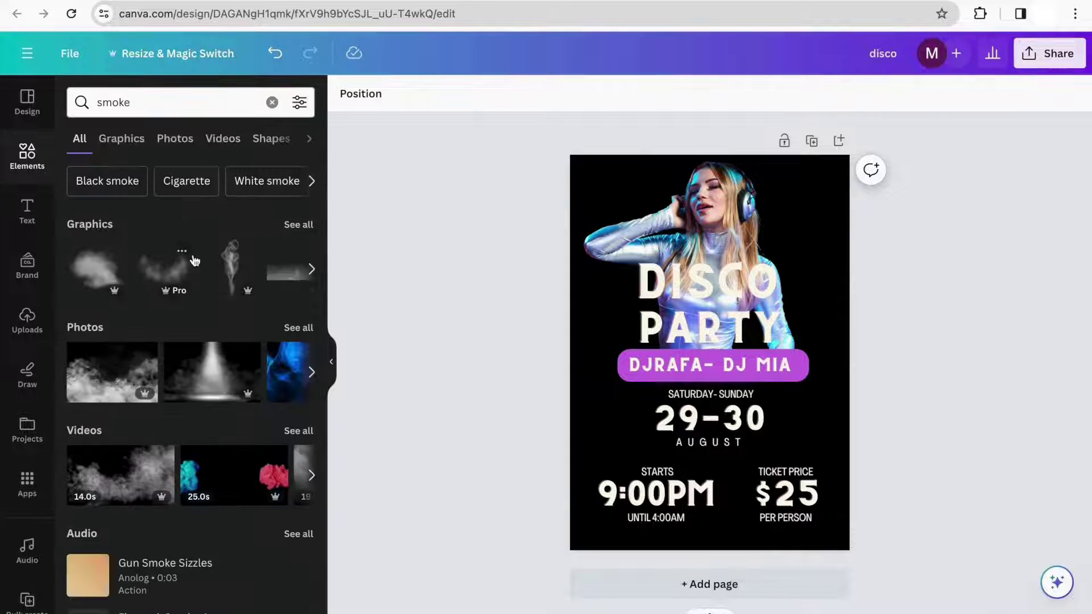
{"action": "left_click", "coordinate": [133, 144]}
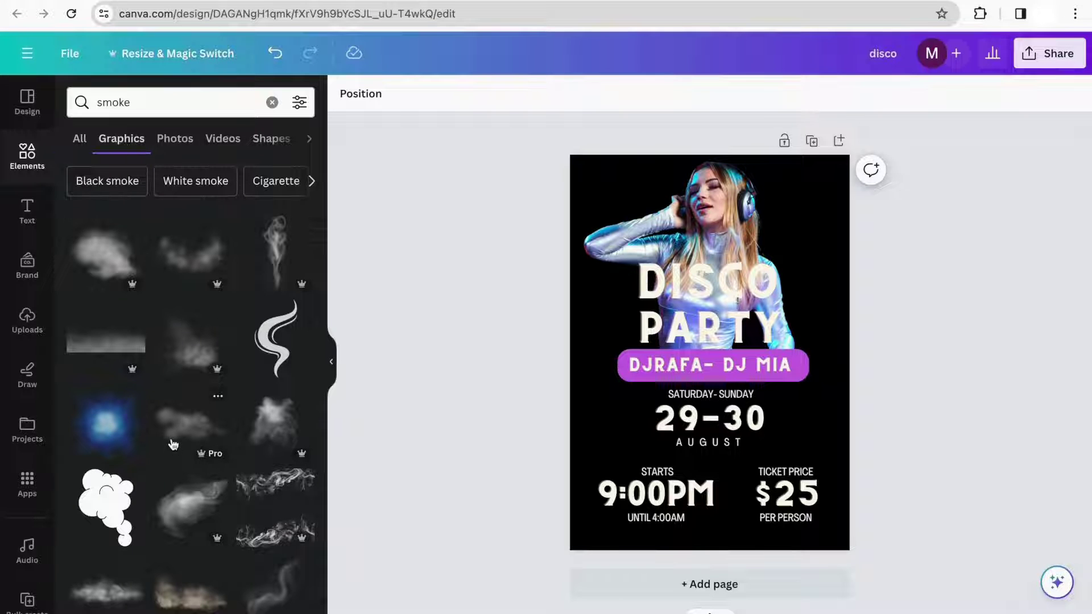
{"action": "scroll", "coordinate": [172, 446], "scroll_direction": "down", "scroll_amount": 1}
{"action": "scroll", "coordinate": [173, 443], "scroll_direction": "down", "scroll_amount": 3}
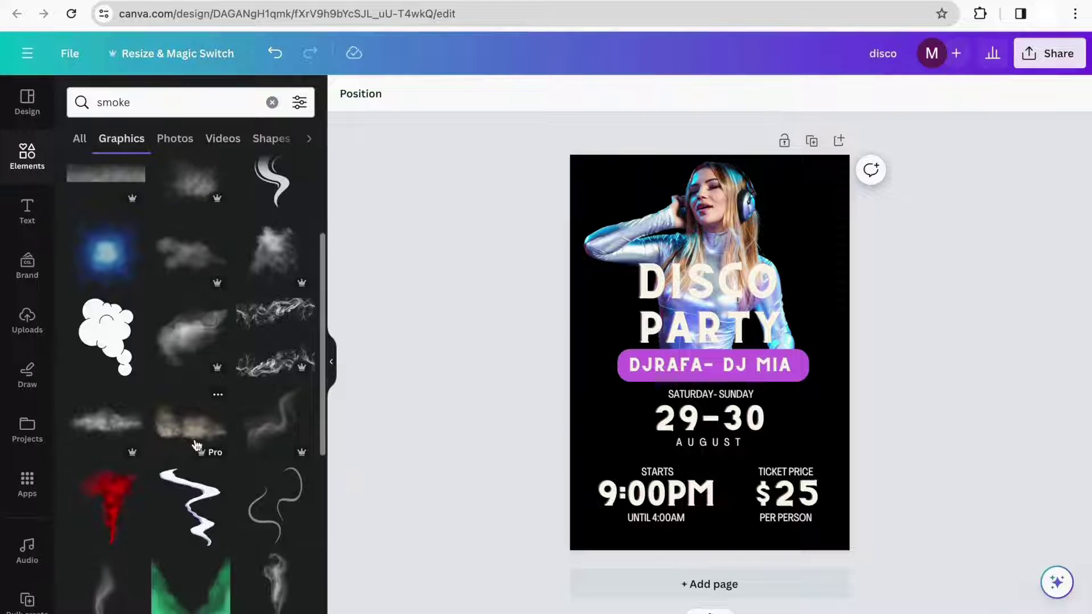
{"action": "left_click", "coordinate": [185, 432]}
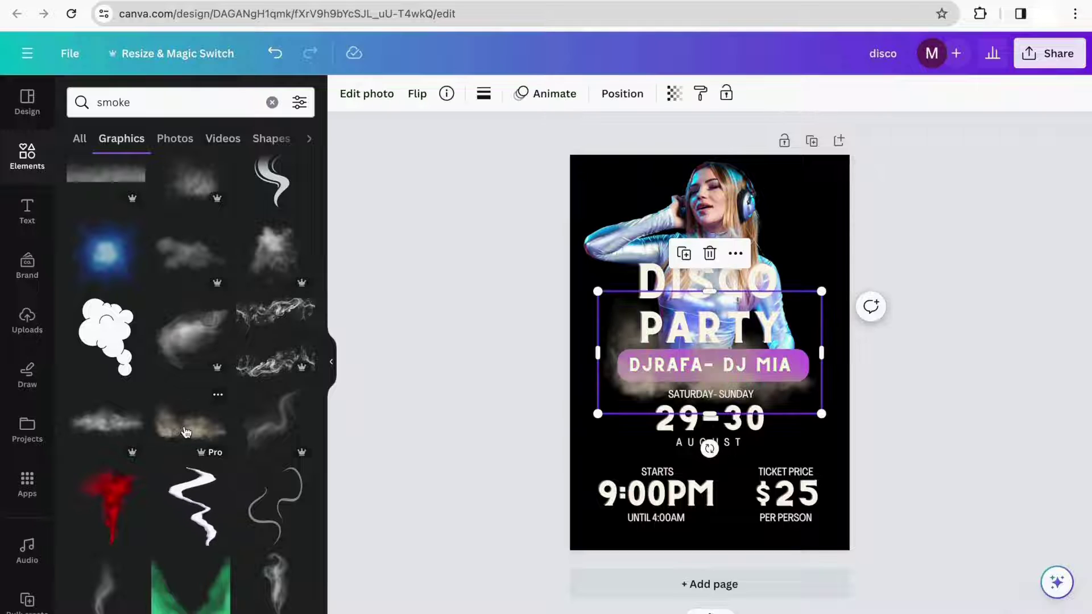
{"action": "left_click_drag", "start_coordinate": [598, 288], "coordinate": [472, 254]}
{"action": "left_click_drag", "start_coordinate": [534, 344], "coordinate": [542, 349]}
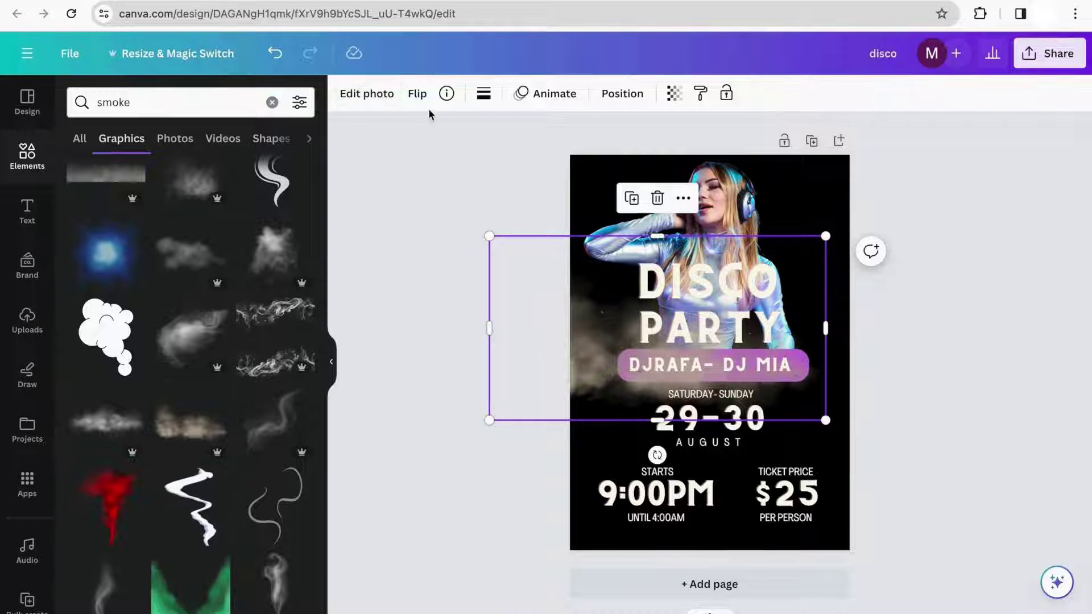
- Apply the Pop duotone effect to the smoke cloud
{"action": "left_click", "coordinate": [370, 104]}
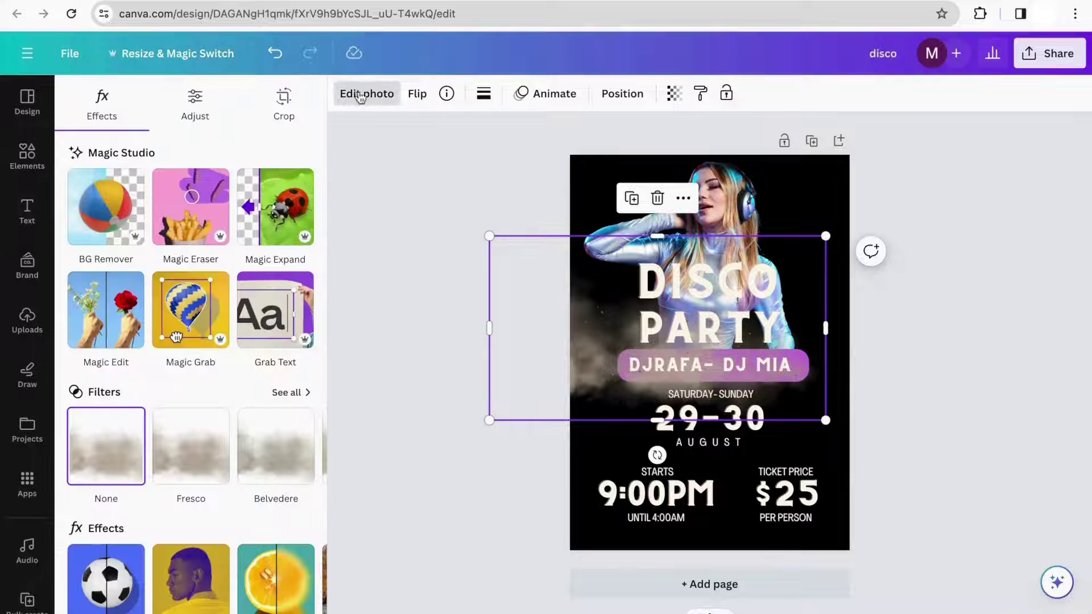
{"action": "left_click", "coordinate": [187, 578]}
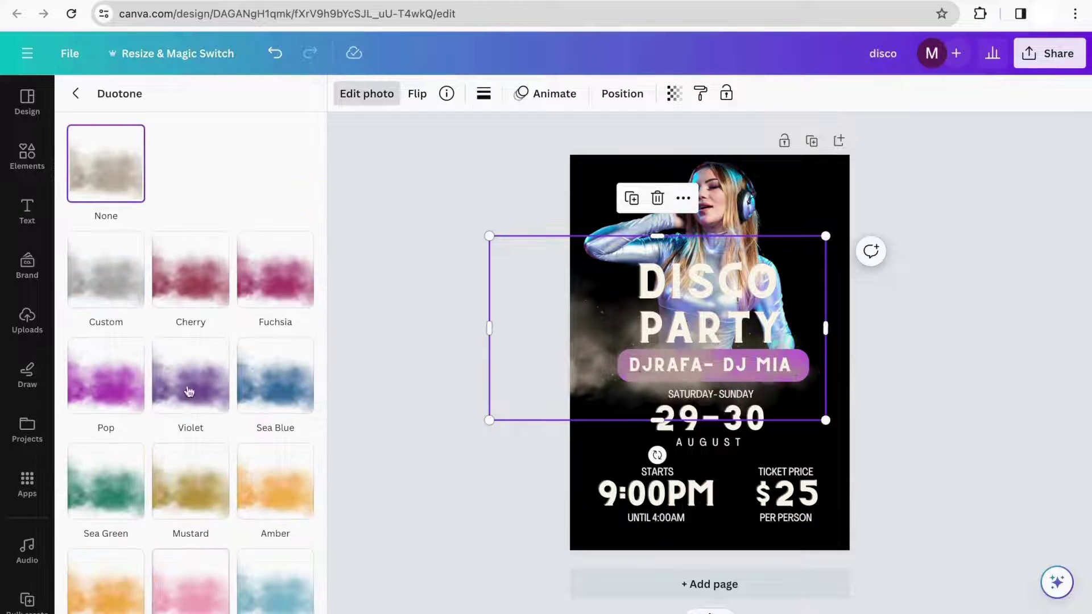
{"action": "left_click", "coordinate": [133, 371]}
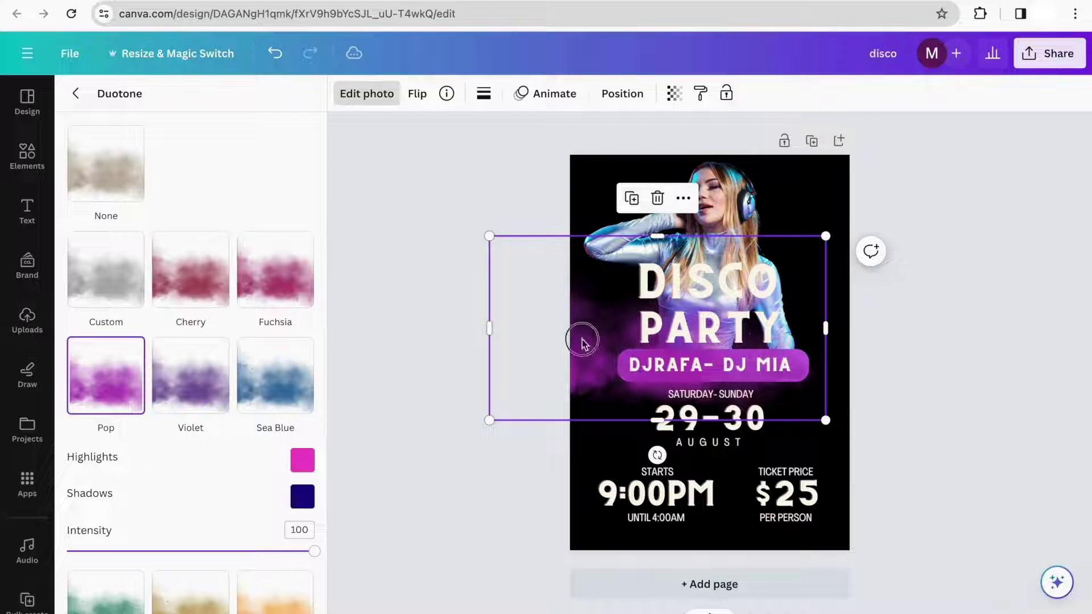
- Enlarge the purple smoke to about 53.69 × 29.39 cm over the poster's left side and send it to the back
{"action": "left_click_drag", "start_coordinate": [580, 339], "coordinate": [614, 330]}
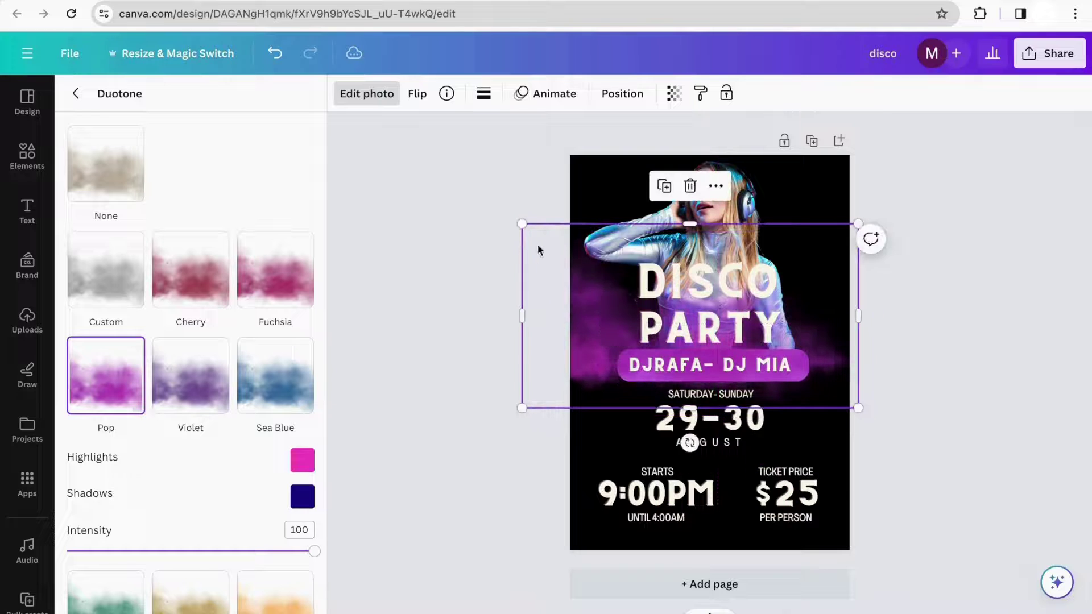
{"action": "left_click_drag", "start_coordinate": [519, 222], "coordinate": [500, 212]}
{"action": "left_click_drag", "start_coordinate": [612, 350], "coordinate": [608, 364]}
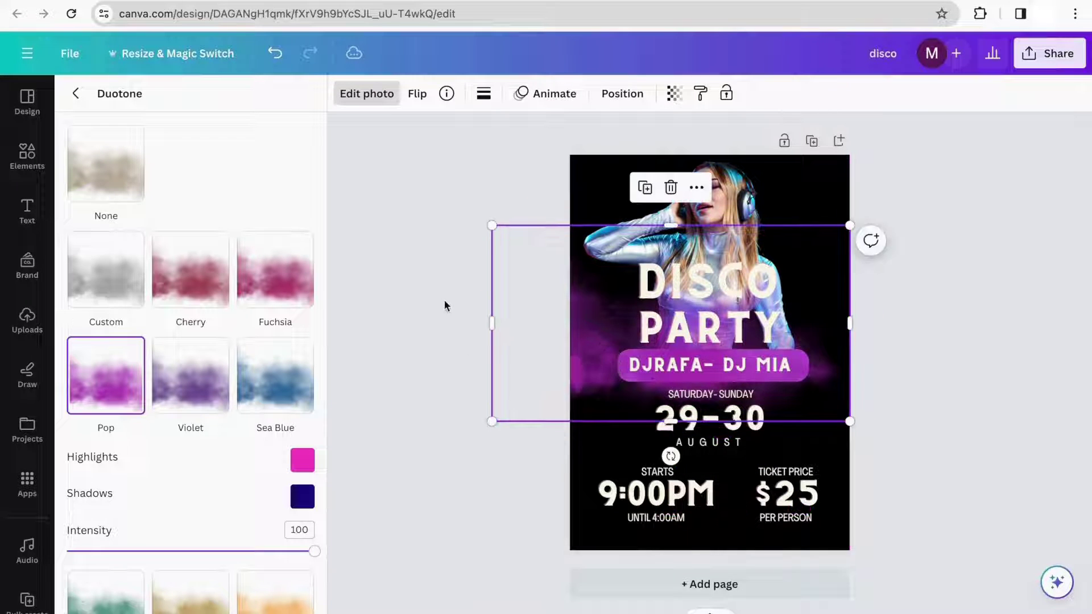
{"action": "left_click", "coordinate": [622, 96]}
{"action": "left_click", "coordinate": [251, 162]}
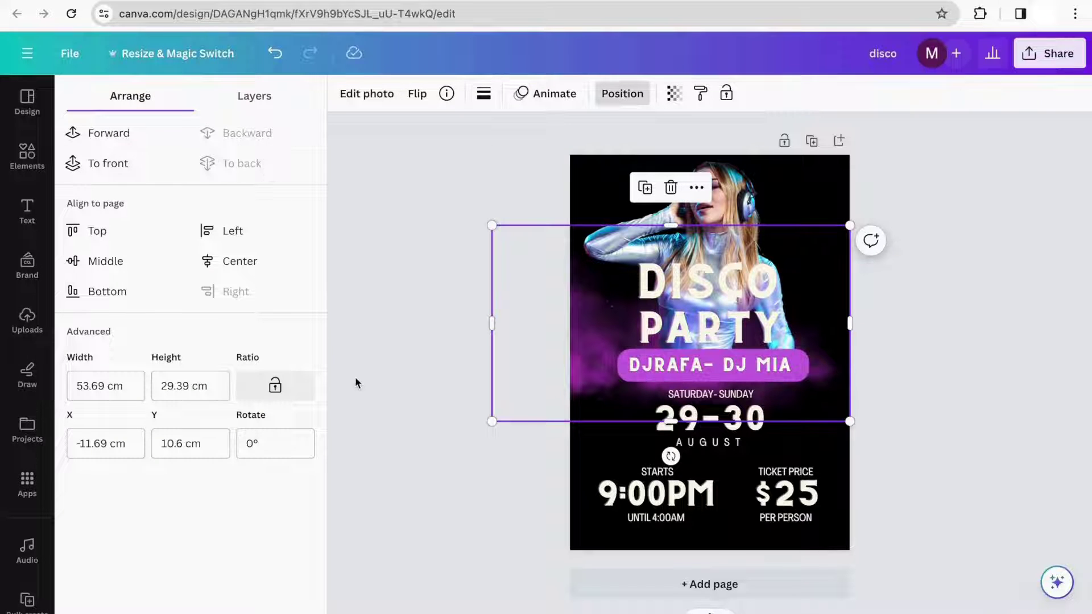
{"action": "left_click", "coordinate": [494, 361]}
{"action": "left_click", "coordinate": [493, 362]}
- Duplicate the purple smoke, flip the copy horizontally and place it over the right side of the poster behind the title area
{"action": "left_click", "coordinate": [588, 348]}
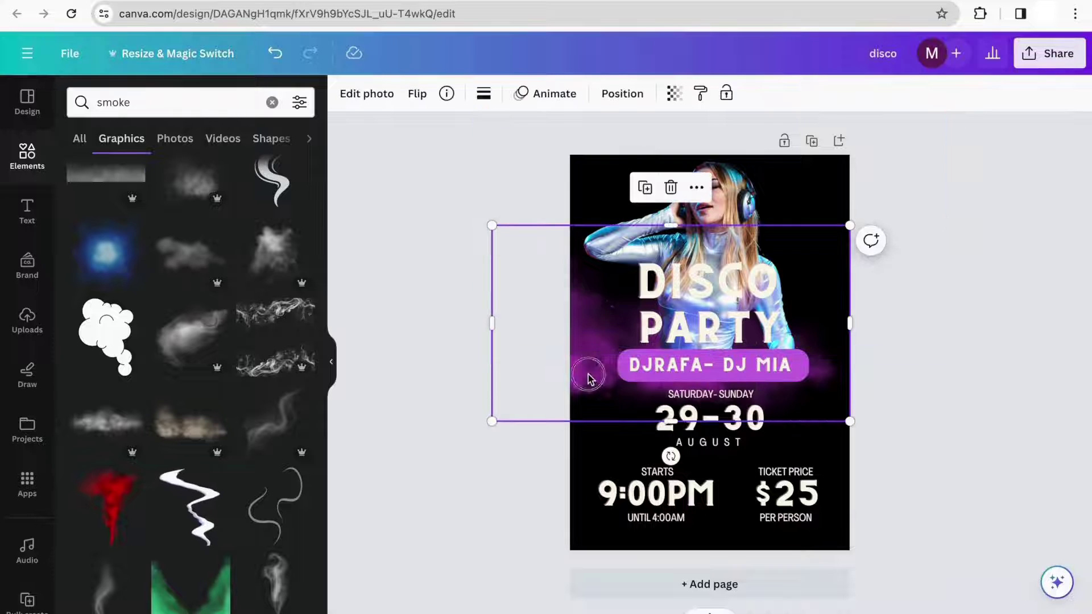
{"action": "left_click", "coordinate": [645, 188]}
{"action": "left_click_drag", "start_coordinate": [597, 330], "coordinate": [648, 327]}
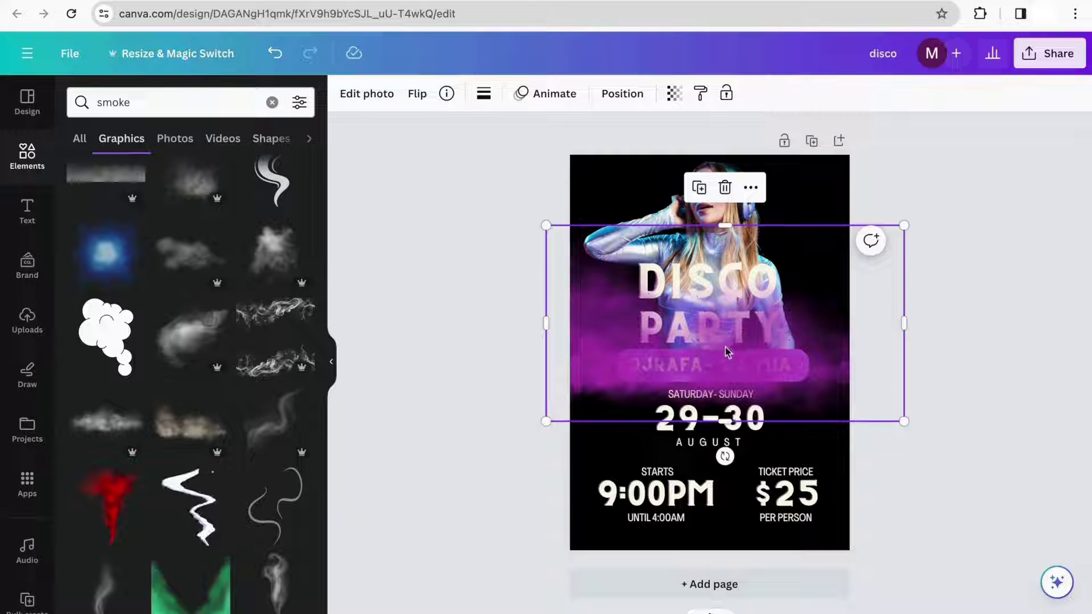
{"action": "left_click_drag", "start_coordinate": [599, 310], "coordinate": [615, 282]}
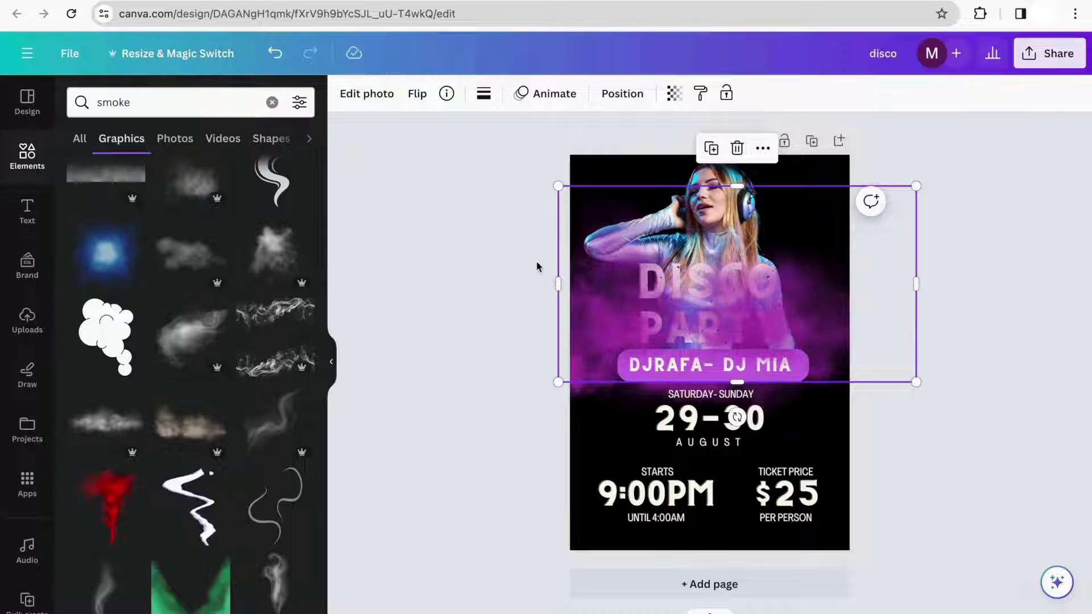
{"action": "left_click", "coordinate": [414, 97]}
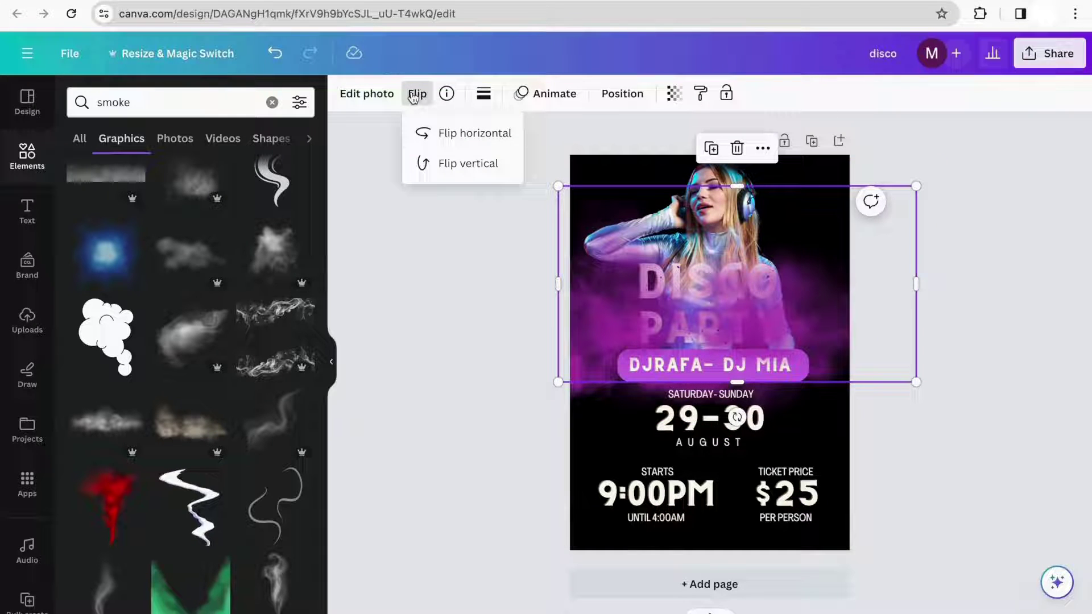
{"action": "left_click", "coordinate": [457, 133]}
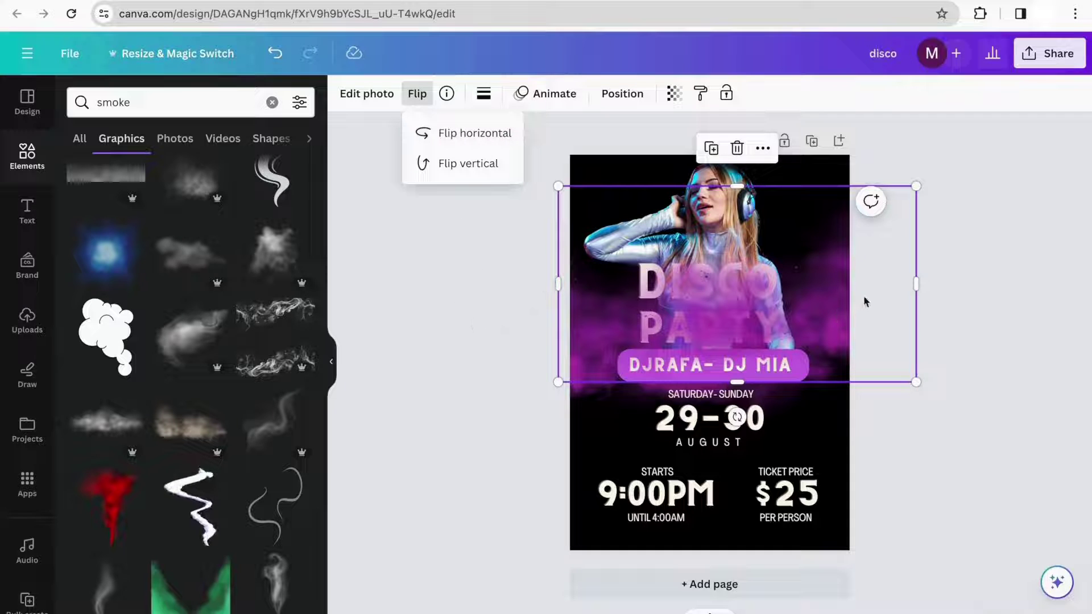
{"action": "left_click_drag", "start_coordinate": [836, 261], "coordinate": [827, 285]}
- Send the flipped smoke copy to the back and shift the DJ photo slightly down
{"action": "left_click", "coordinate": [622, 94]}
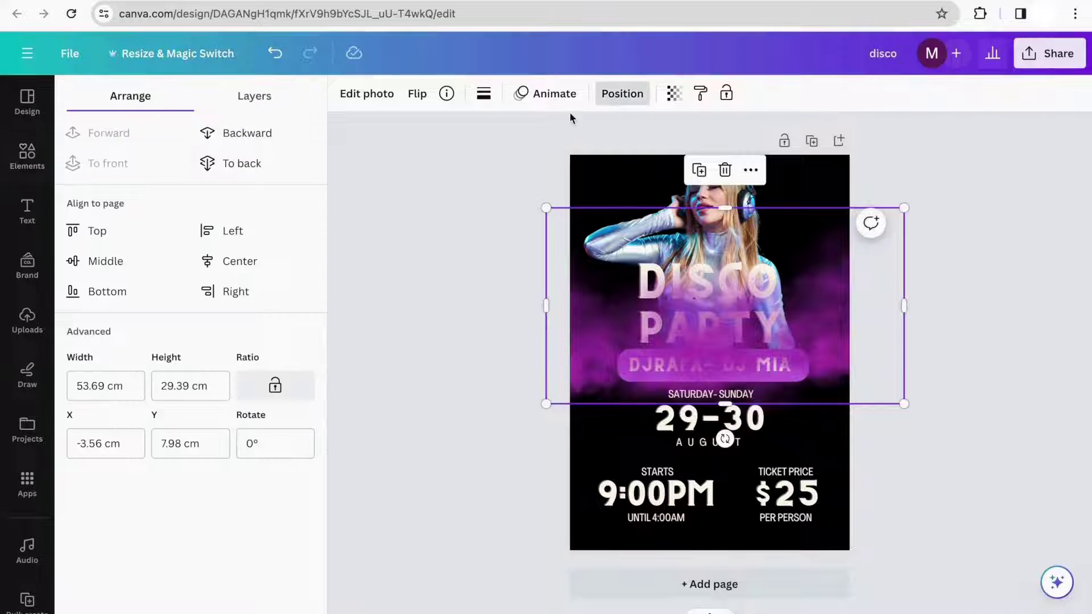
{"action": "left_click", "coordinate": [274, 157]}
{"action": "left_click", "coordinate": [374, 337]}
{"action": "left_click_drag", "start_coordinate": [876, 360], "coordinate": [829, 303]}
- Place another copy of the left smoke cloud higher up beside the DJ and send it to the back
{"action": "left_click", "coordinate": [830, 378]}
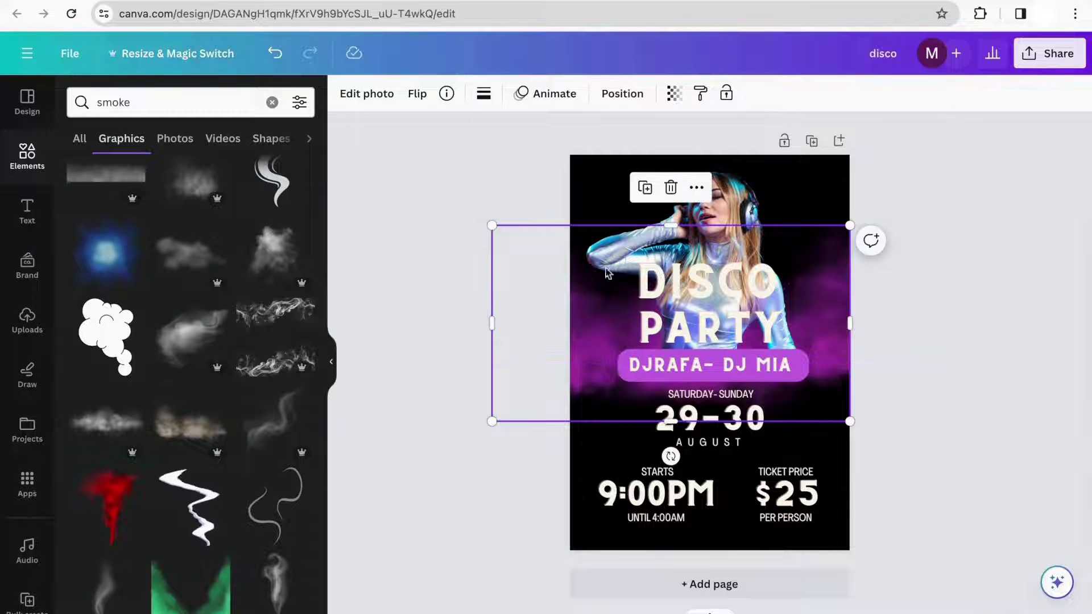
{"action": "left_click_drag", "start_coordinate": [580, 349], "coordinate": [577, 297]}
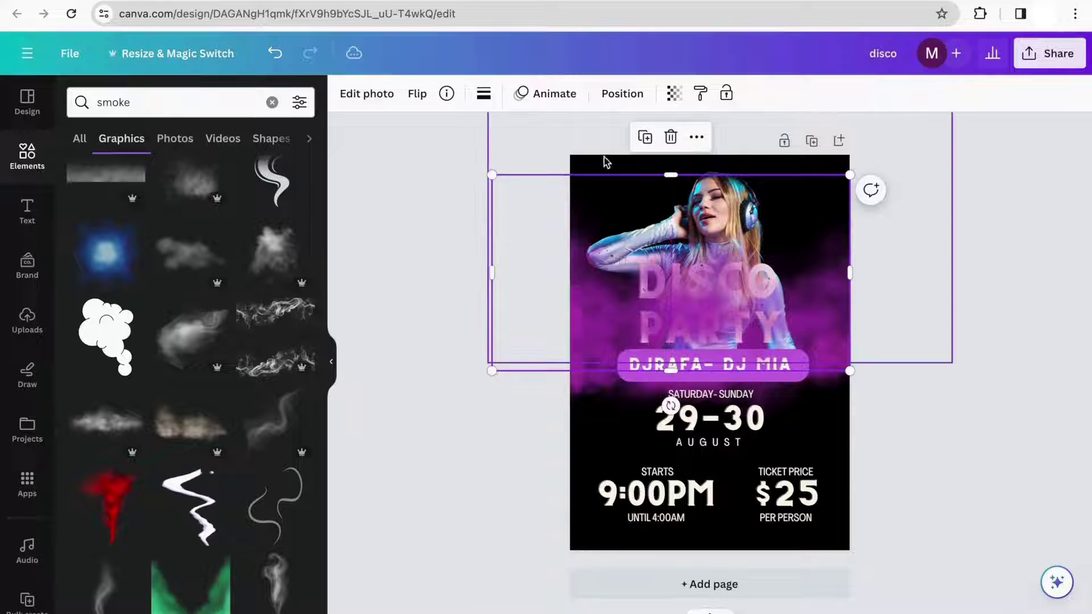
{"action": "left_click", "coordinate": [621, 93]}
{"action": "left_click", "coordinate": [285, 163]}
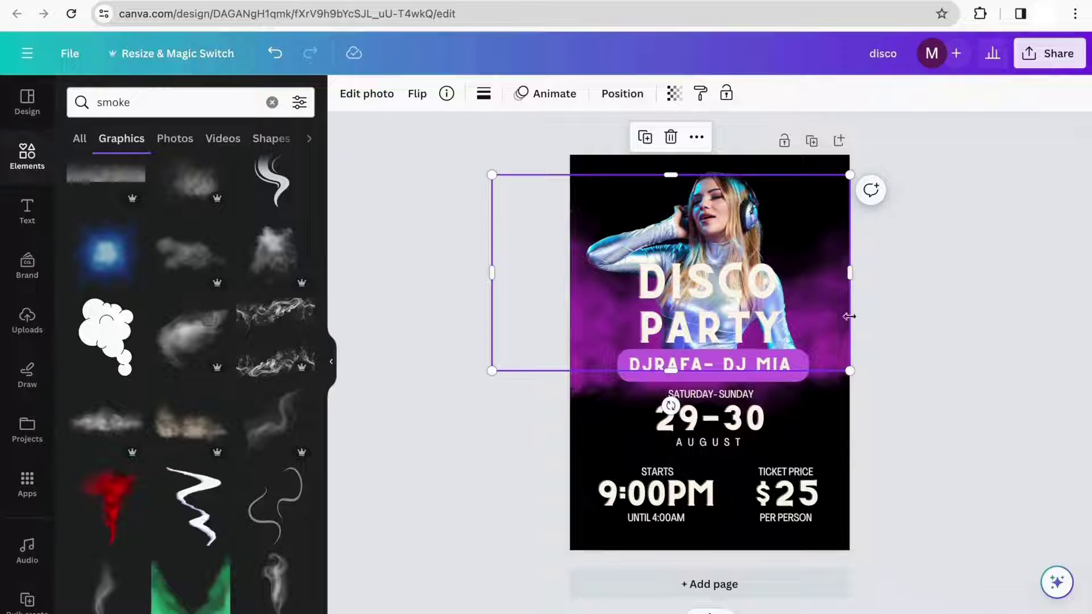
- Duplicate the left smoke cloud again, flip the copy horizontally and place it higher up on the poster's right side
{"action": "left_click_drag", "start_coordinate": [849, 316], "coordinate": [826, 329]}
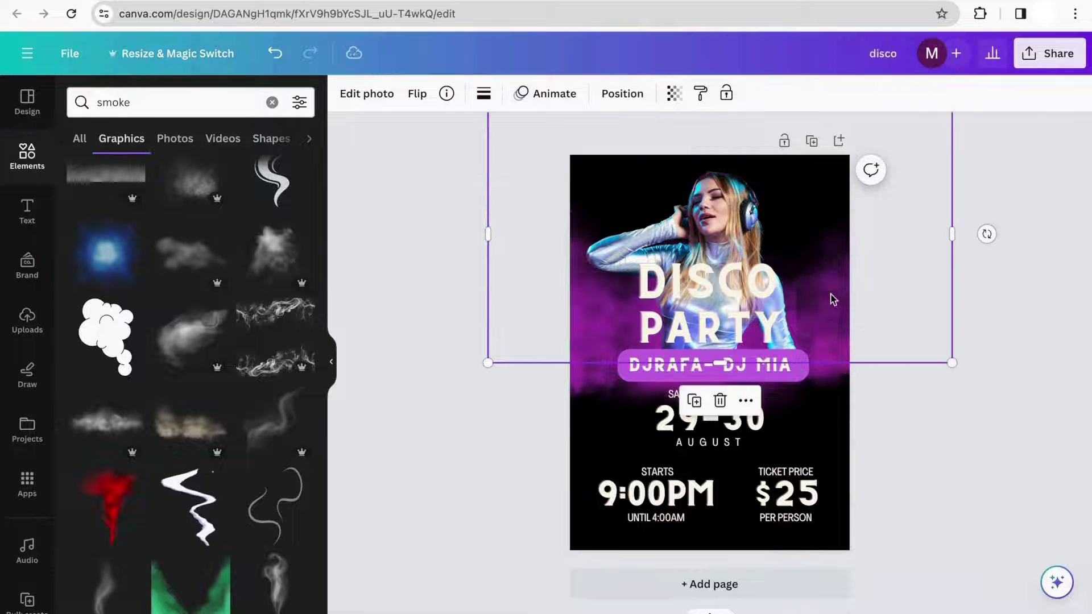
{"action": "left_click", "coordinate": [833, 379]}
{"action": "left_click", "coordinate": [647, 191]}
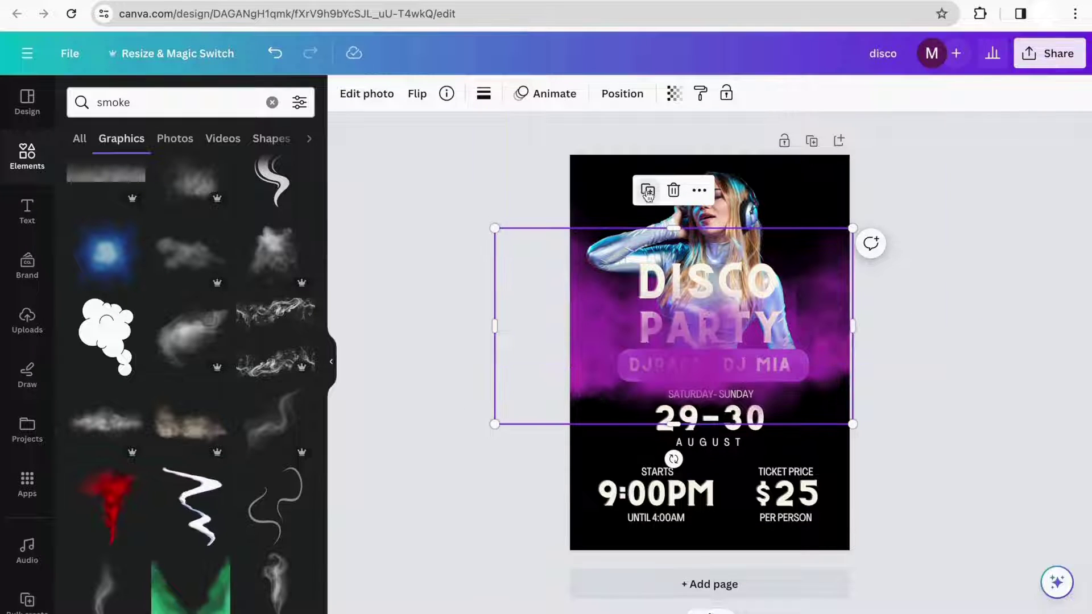
{"action": "left_click_drag", "start_coordinate": [814, 330], "coordinate": [836, 271]}
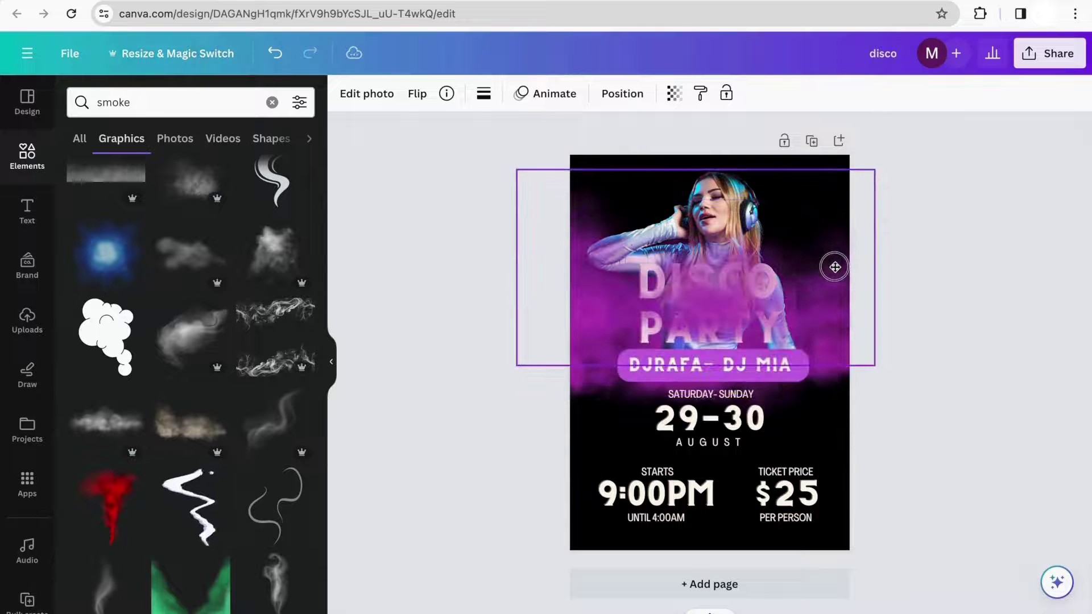
{"action": "left_click", "coordinate": [417, 94]}
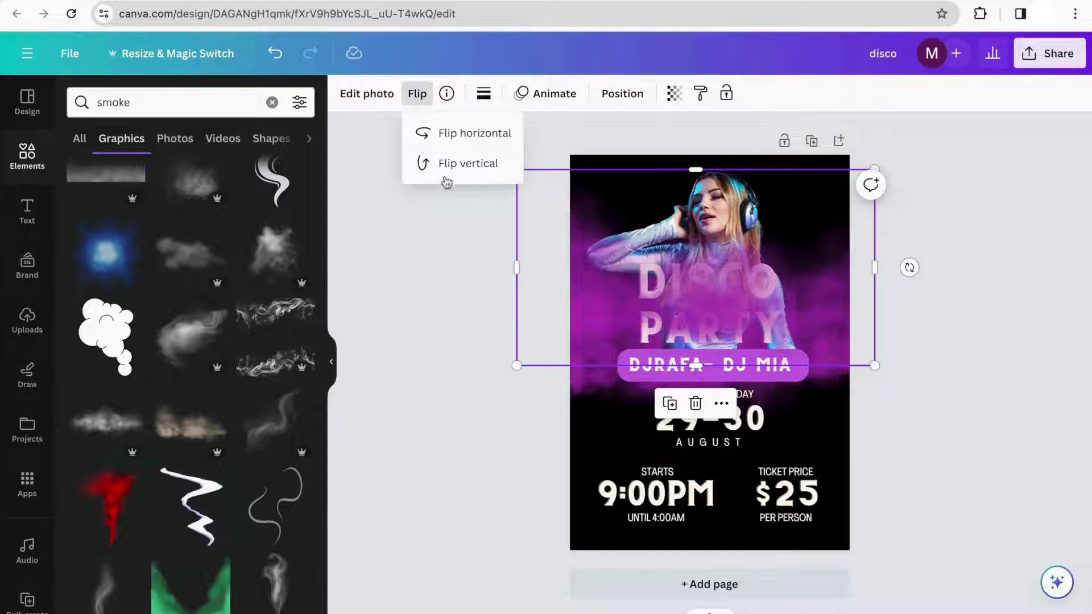
{"action": "left_click", "coordinate": [468, 133]}
{"action": "left_click_drag", "start_coordinate": [821, 271], "coordinate": [848, 282]}
- Send the upper right smoke copy to the back, behind the DJ photo and text
{"action": "left_click", "coordinate": [622, 94]}
{"action": "left_click", "coordinate": [286, 164]}
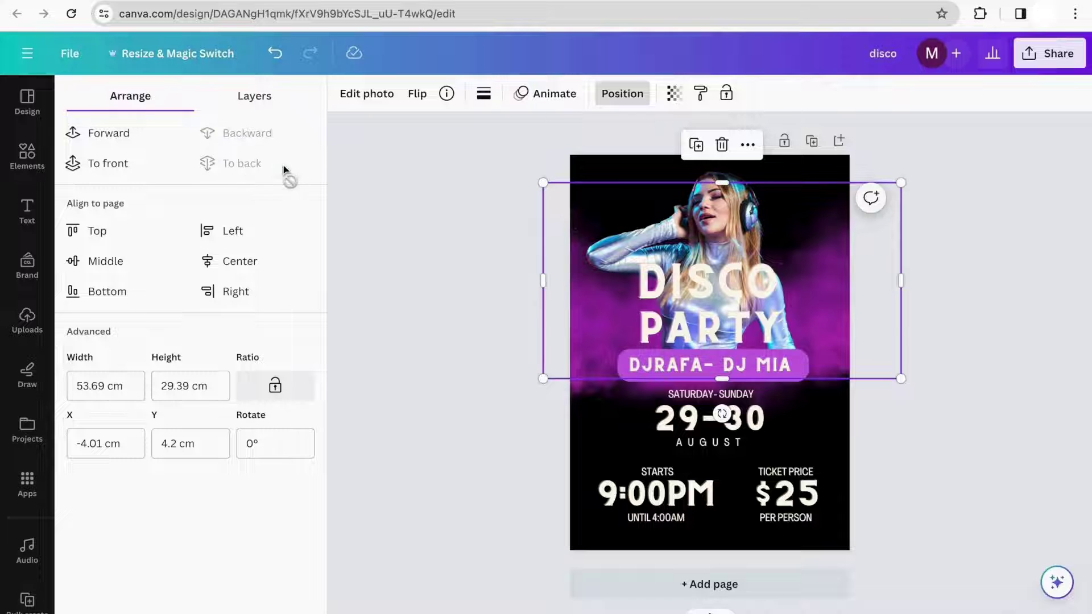
{"action": "left_click", "coordinate": [427, 390]}
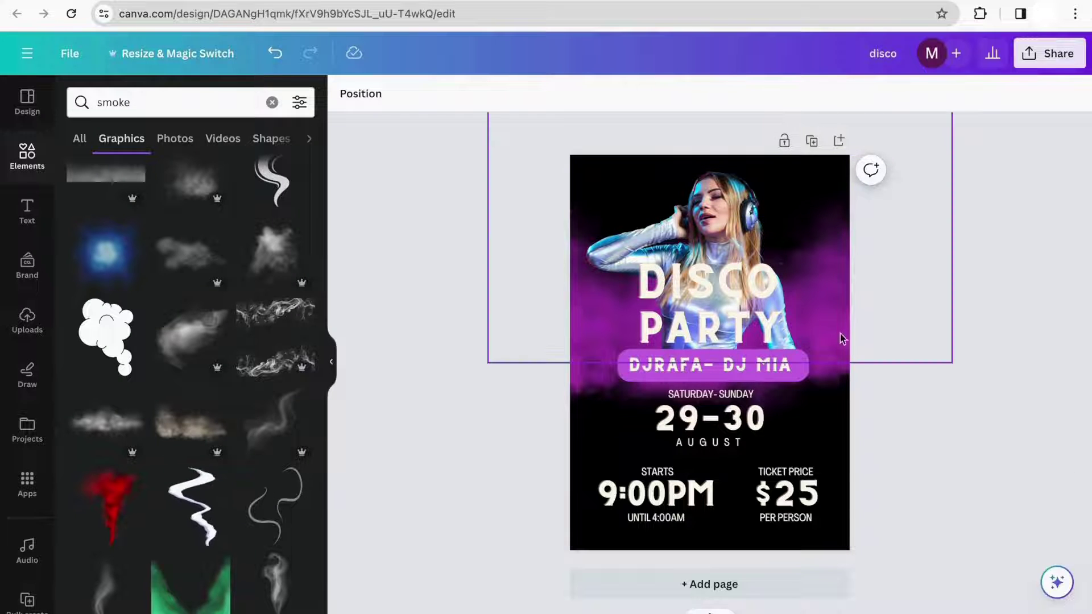
{"action": "mouse_move", "coordinate": [833, 369]}
{"action": "left_mouse_down"}
{"action": "mouse_move", "coordinate": [829, 385]}
{"action": "mouse_move", "coordinate": [829, 375]}
{"action": "left_mouse_up"}
{"action": "left_click", "coordinate": [549, 430]}
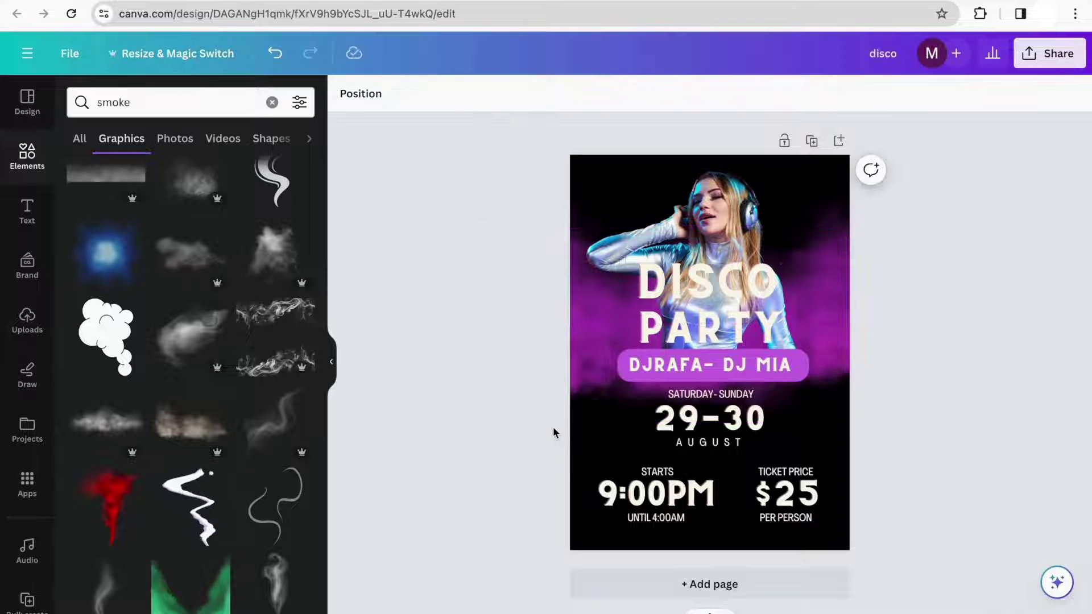
- Delete the "DISCO" title text from the poster
{"action": "left_click", "coordinate": [704, 295]}
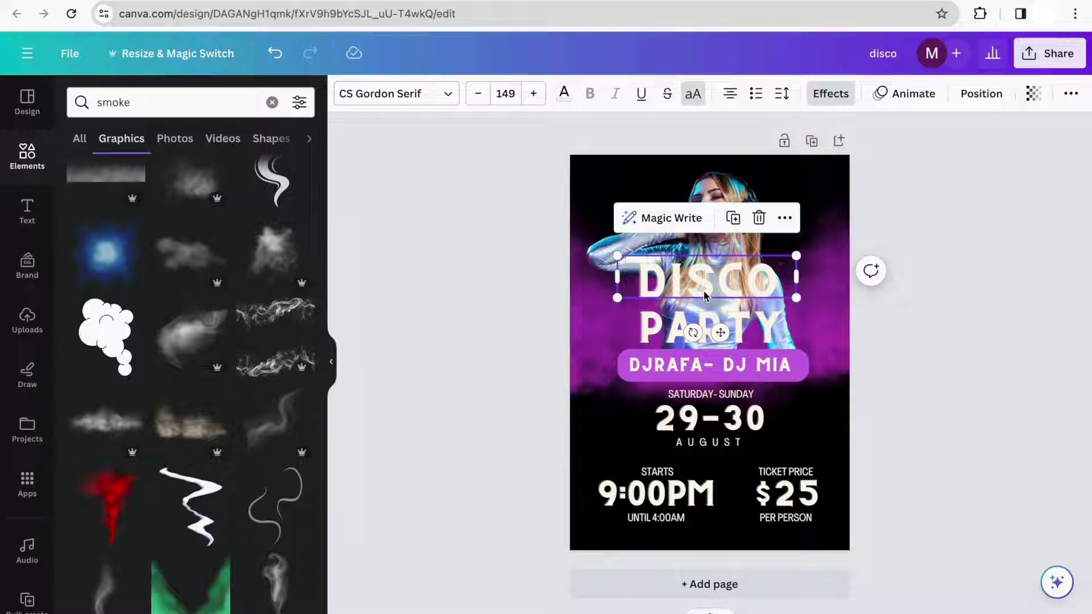
{"action": "key", "text": "Delete"}
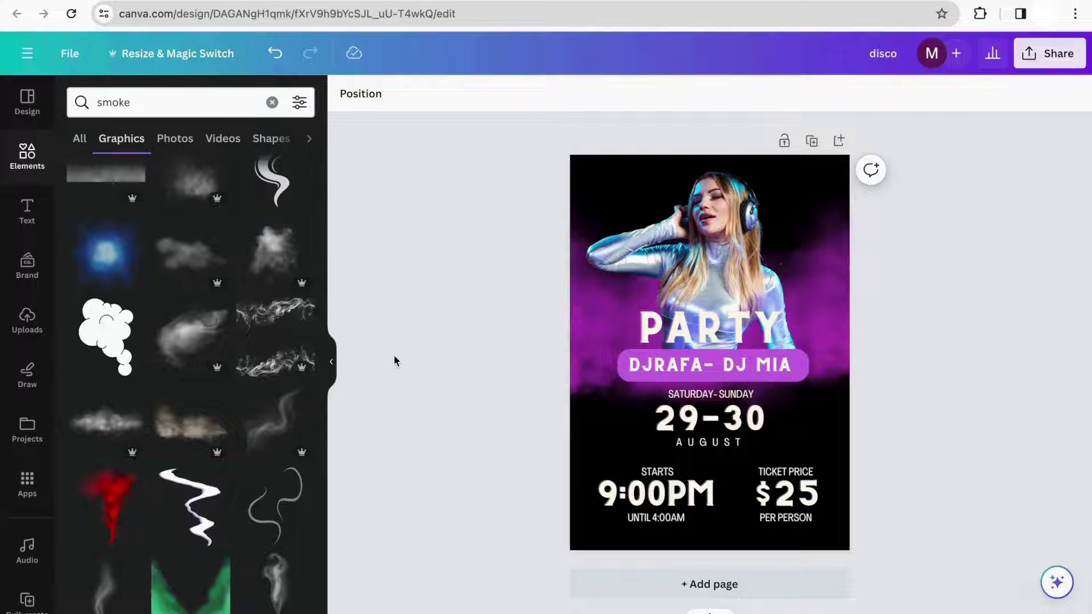
- Search the elements for "d" and browse the photo results for a letter image that suits the poster title
{"action": "left_click", "coordinate": [272, 102]}
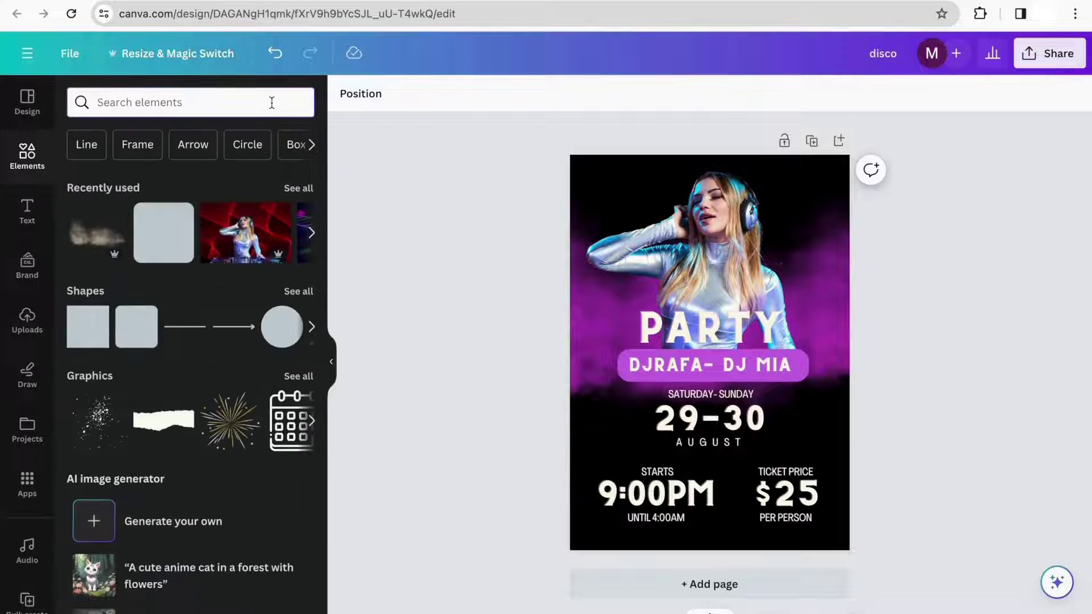
{"action": "type", "text": "d"}
{"action": "key", "text": "Return"}
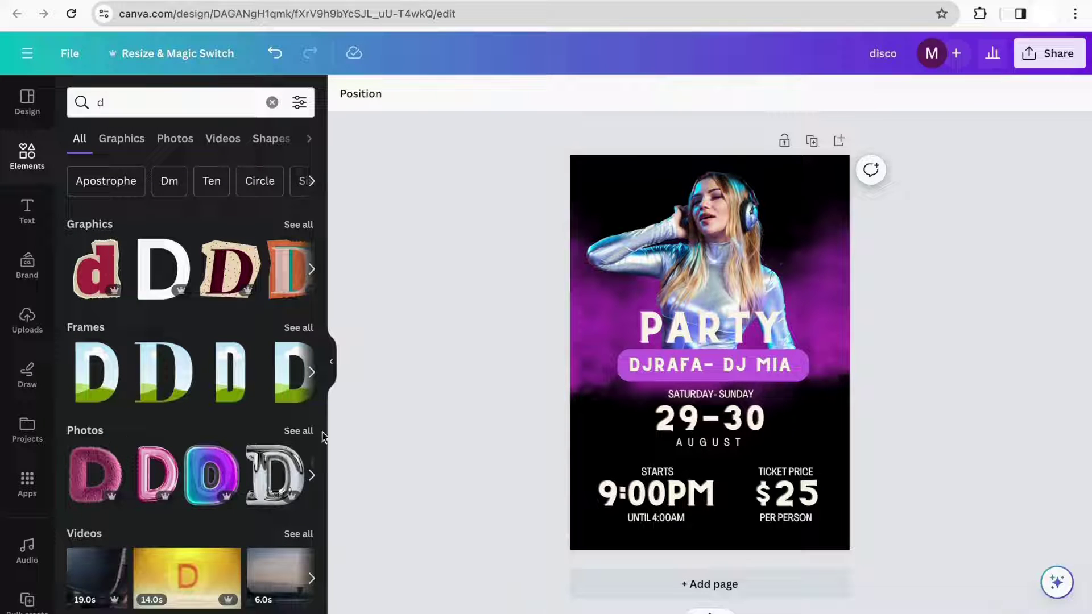
{"action": "left_click", "coordinate": [295, 433]}
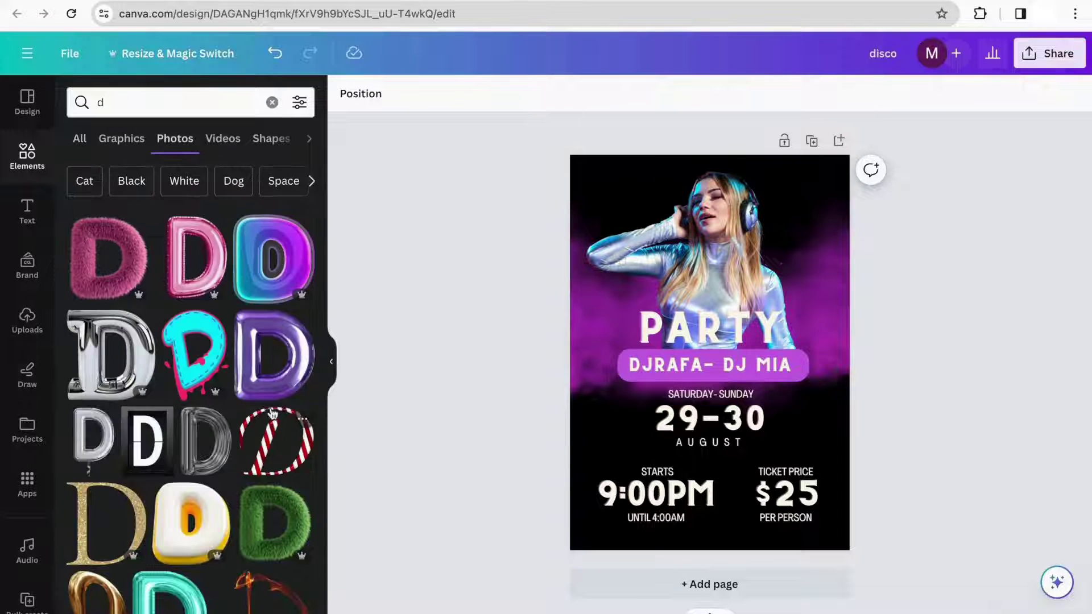
{"action": "scroll", "coordinate": [229, 402], "scroll_direction": "down", "scroll_amount": 1}
{"action": "scroll", "coordinate": [229, 401], "scroll_direction": "down", "scroll_amount": 6}
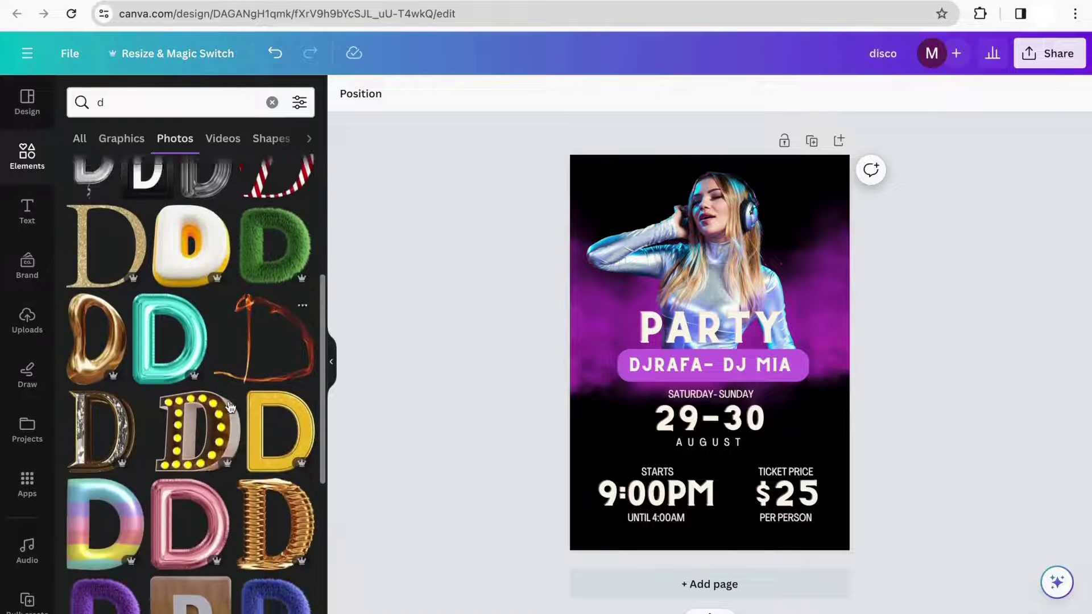
{"action": "scroll", "coordinate": [230, 407], "scroll_direction": "down", "scroll_amount": 8}
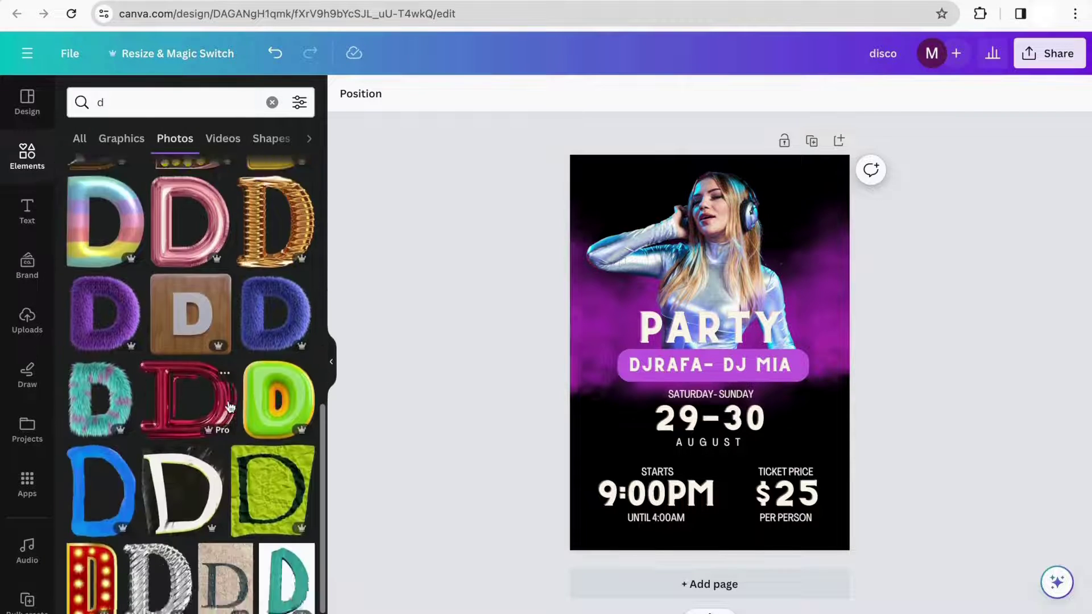
{"action": "left_click_drag", "start_coordinate": [230, 407], "coordinate": [203, 391]}
{"action": "scroll", "coordinate": [203, 390], "scroll_direction": "down", "scroll_amount": 10}
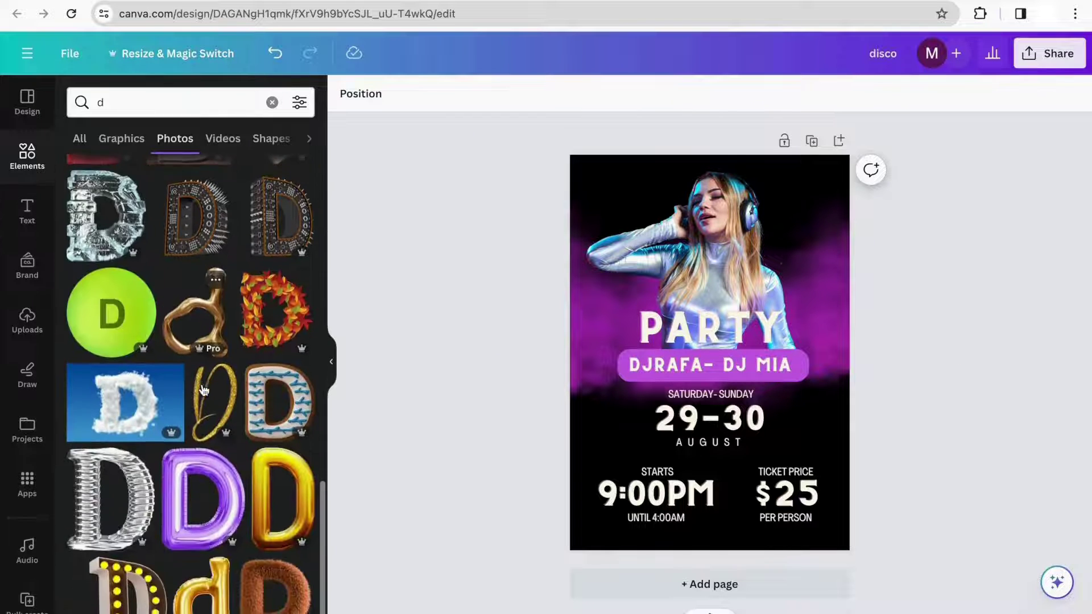
{"action": "scroll", "coordinate": [203, 390], "scroll_direction": "up", "scroll_amount": 10}
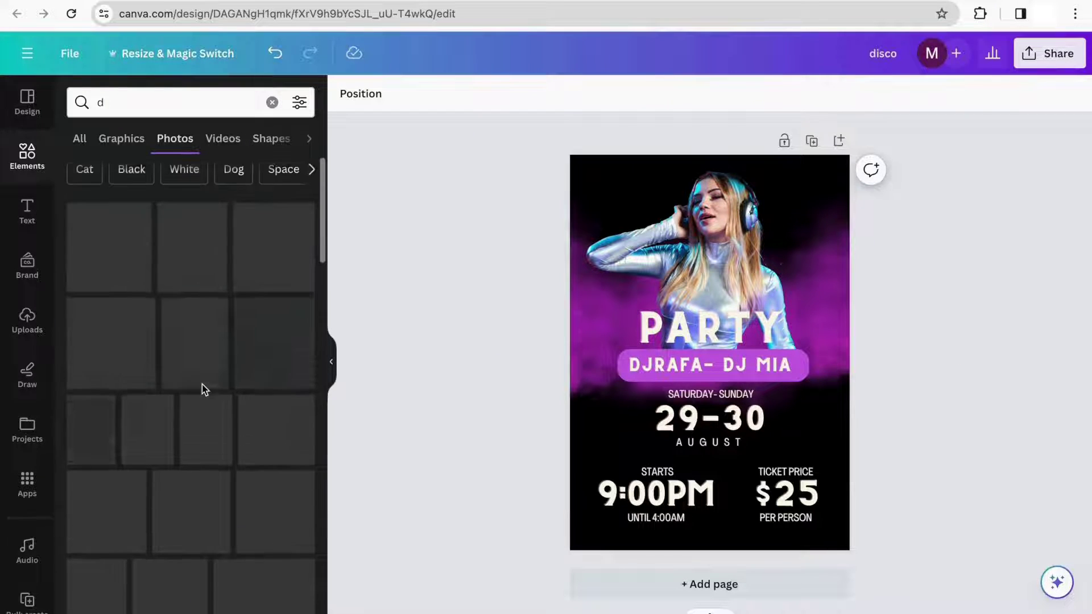
- Add the glossy purple balloon D photo, shrink it to title-letter size and place it above the start of "PARTY"
{"action": "left_click", "coordinate": [263, 363]}
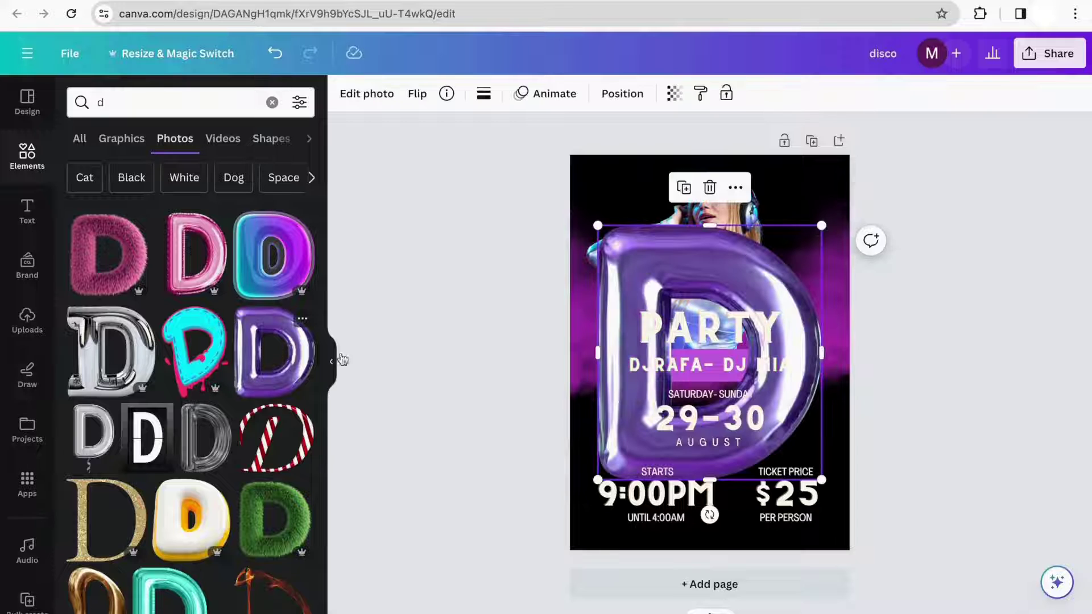
{"action": "left_click_drag", "start_coordinate": [597, 225], "coordinate": [668, 308]}
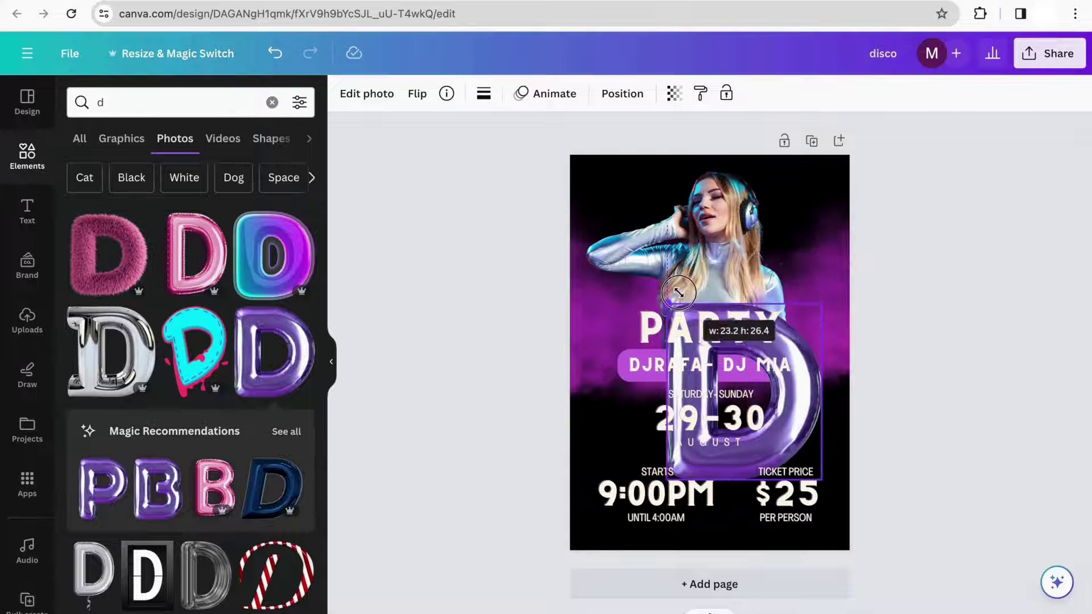
{"action": "left_click_drag", "start_coordinate": [800, 381], "coordinate": [714, 220]}
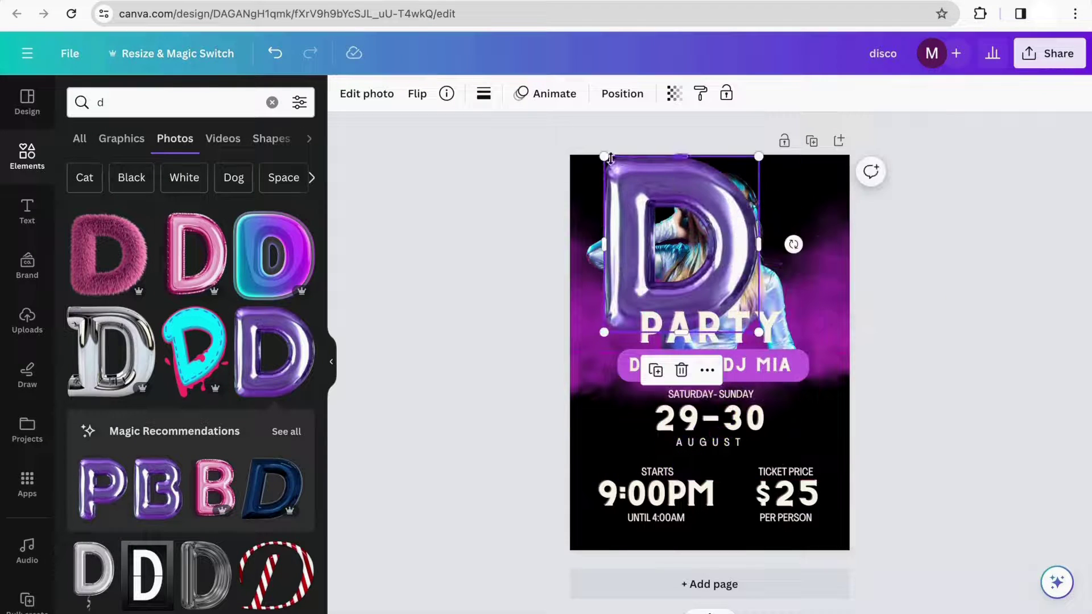
{"action": "left_click_drag", "start_coordinate": [610, 158], "coordinate": [683, 248]}
{"action": "left_click_drag", "start_coordinate": [711, 285], "coordinate": [638, 250]}
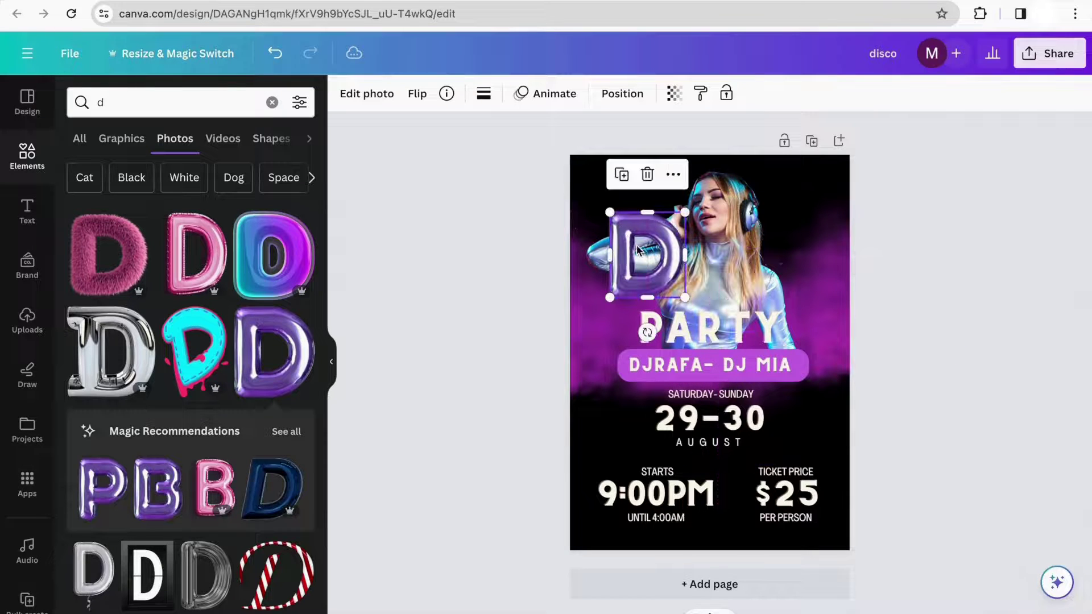
{"action": "left_click_drag", "start_coordinate": [609, 213], "coordinate": [638, 262]}
- Try the Custom and Sea Blue duotone effects on the balloon D
{"action": "left_click", "coordinate": [353, 100]}
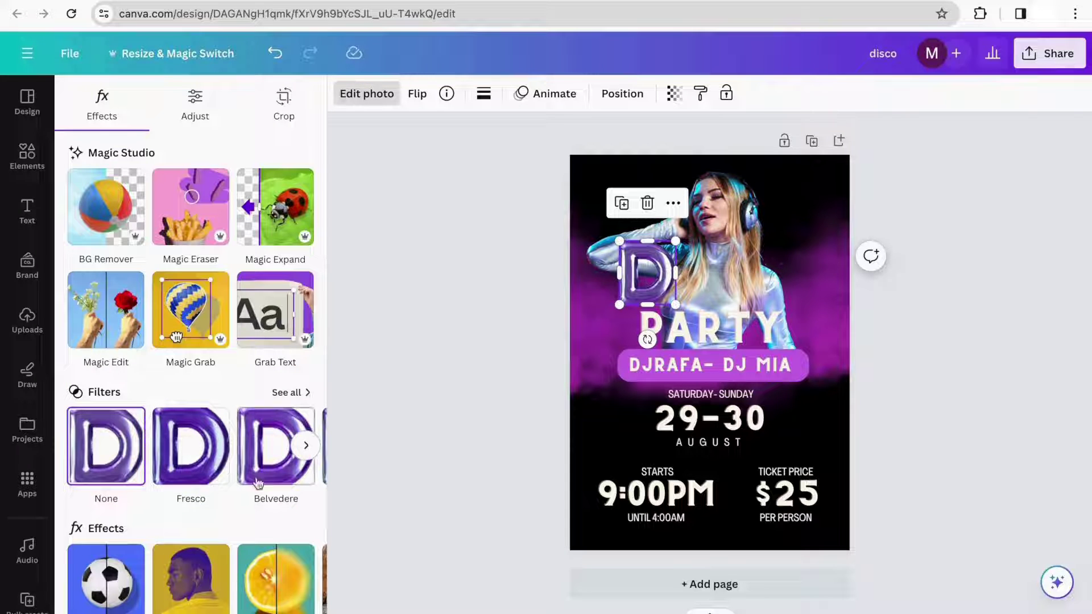
{"action": "left_click", "coordinate": [189, 597]}
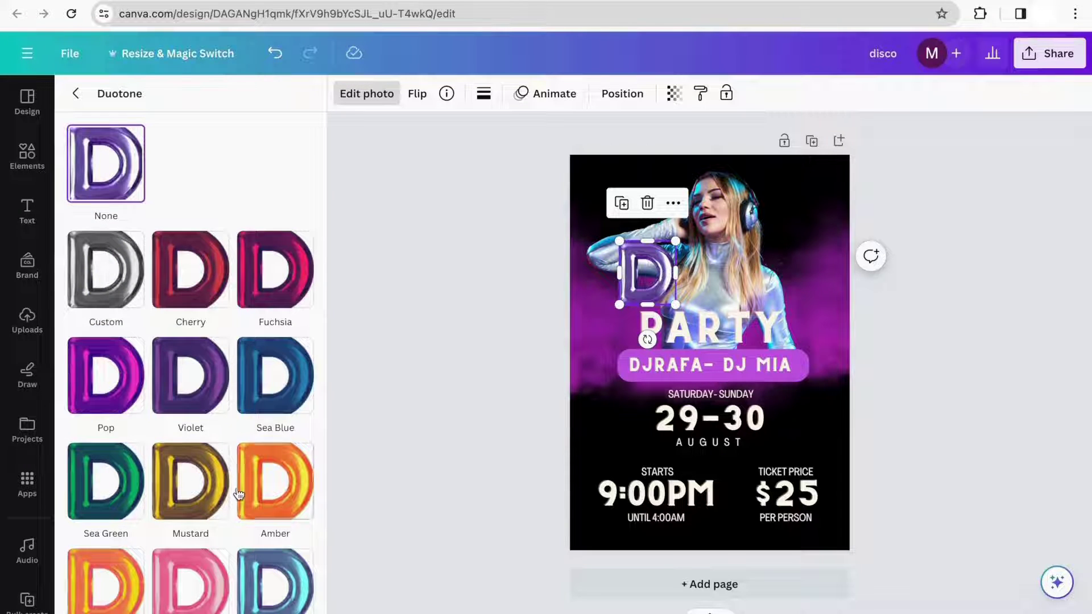
{"action": "scroll", "coordinate": [229, 482], "scroll_direction": "down", "scroll_amount": 2}
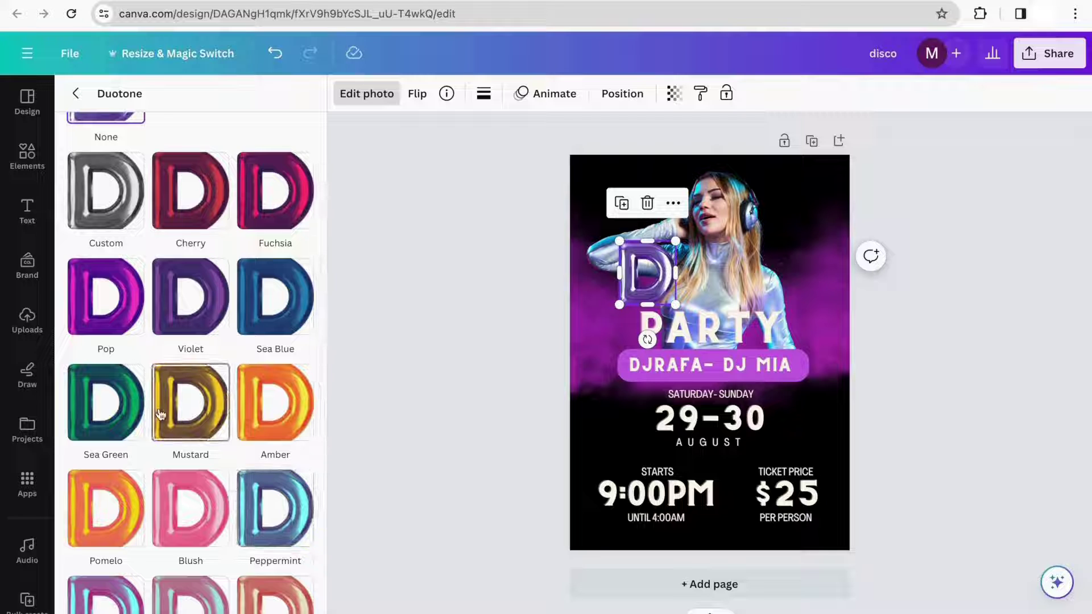
{"action": "scroll", "coordinate": [161, 414], "scroll_direction": "down", "scroll_amount": 1}
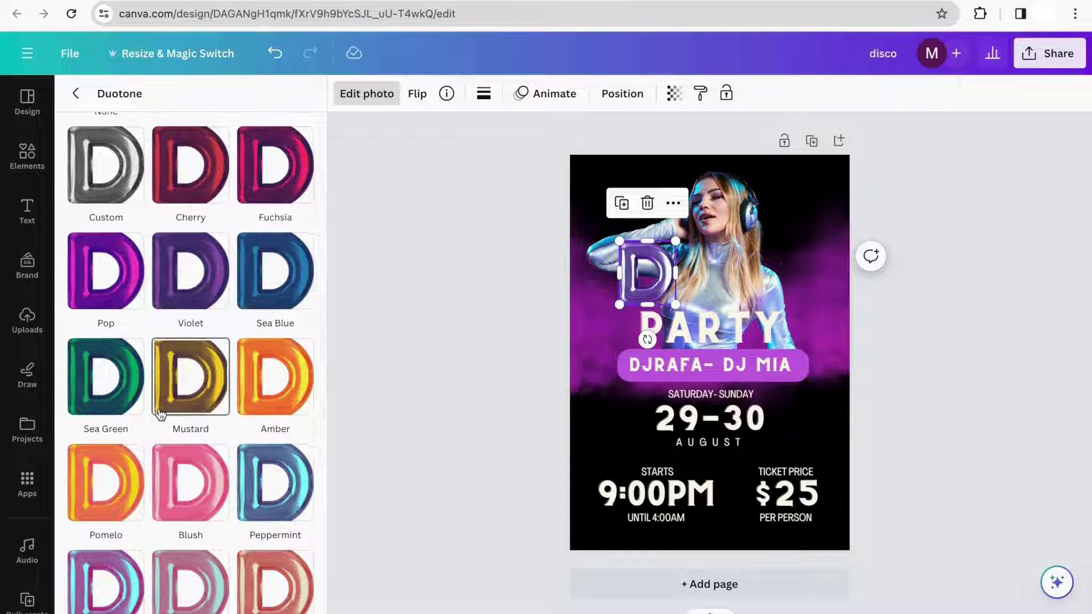
{"action": "scroll", "coordinate": [161, 414], "scroll_direction": "up", "scroll_amount": 3}
{"action": "left_click", "coordinate": [98, 293]}
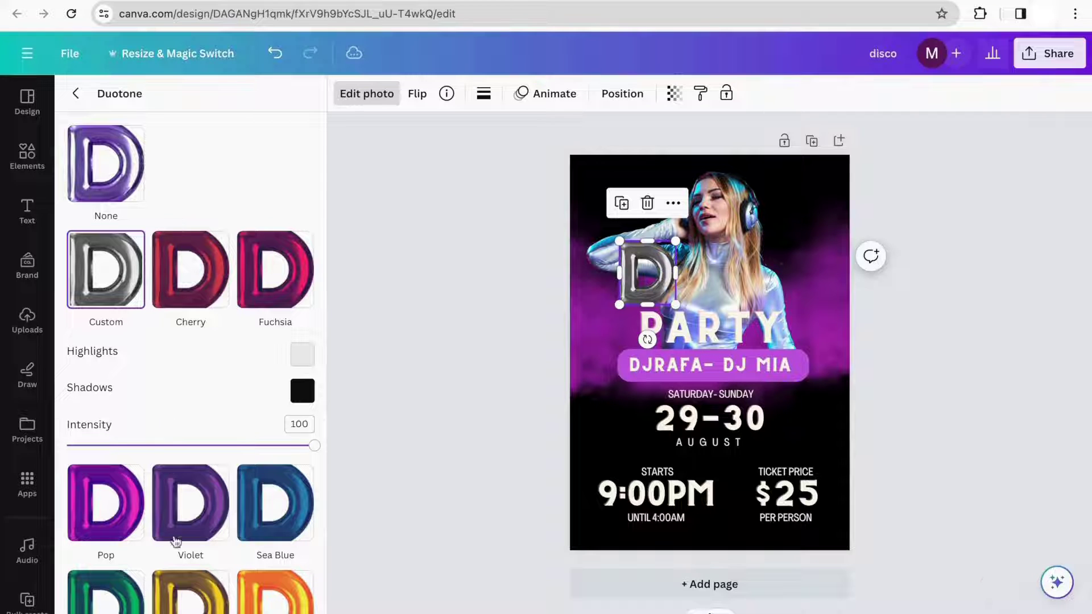
{"action": "left_click", "coordinate": [287, 509]}
{"action": "left_click", "coordinate": [141, 293]}
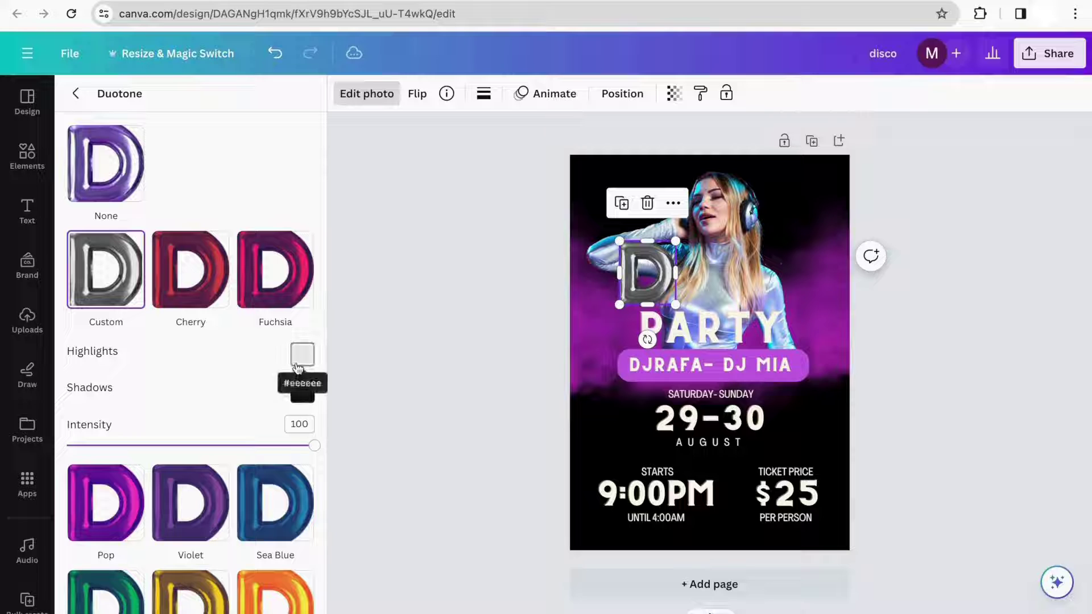
- Try red #FA0000 as the highlights colour of the balloon D's custom duotone
{"action": "left_click", "coordinate": [297, 365]}
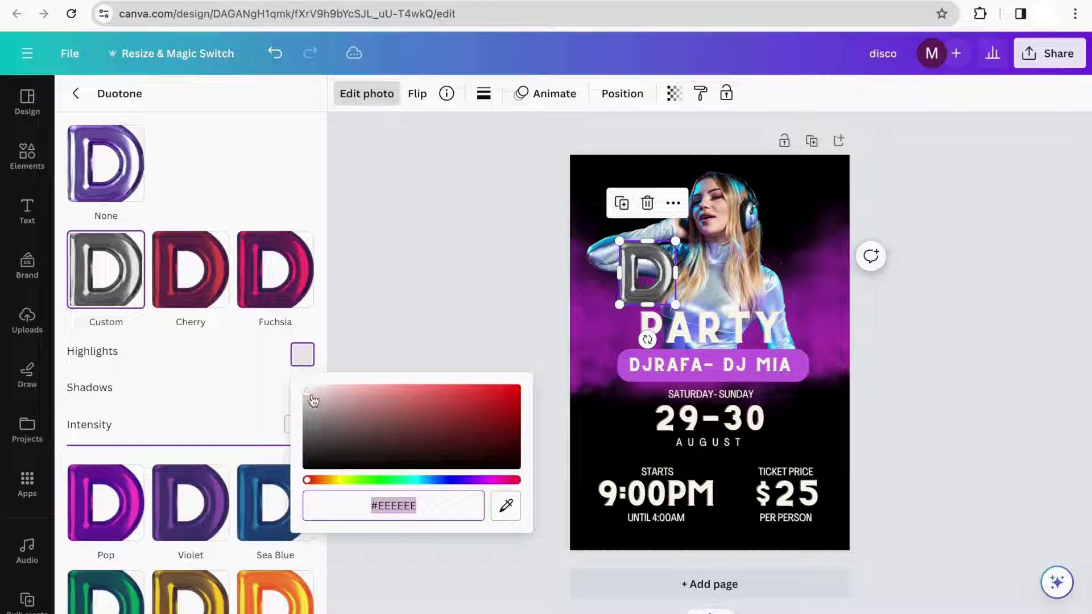
{"action": "left_click_drag", "start_coordinate": [312, 401], "coordinate": [494, 409]}
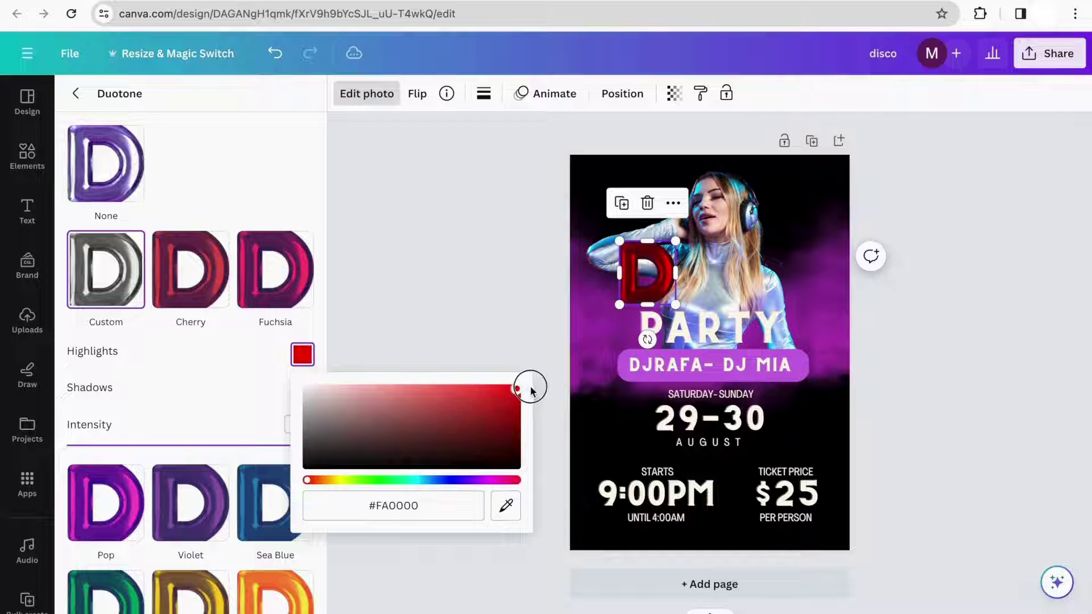
{"action": "left_click", "coordinate": [407, 295]}
{"action": "key", "text": "Escape"}
- Undo the duotone changes made to the balloon D
{"action": "left_click", "coordinate": [275, 54]}
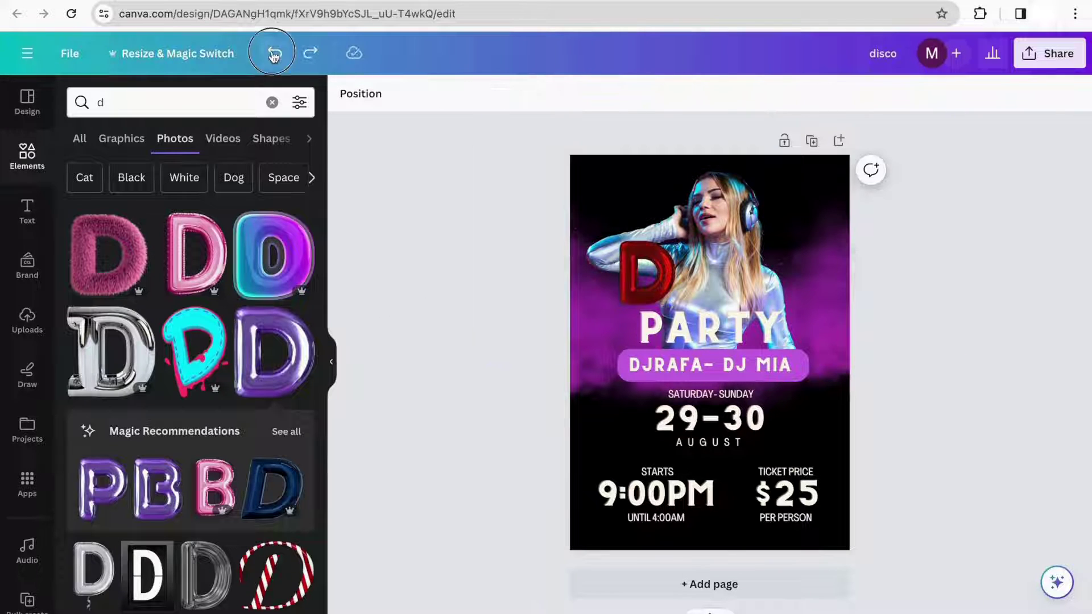
{"action": "left_click", "coordinate": [275, 54]}
{"action": "left_click", "coordinate": [275, 54]}
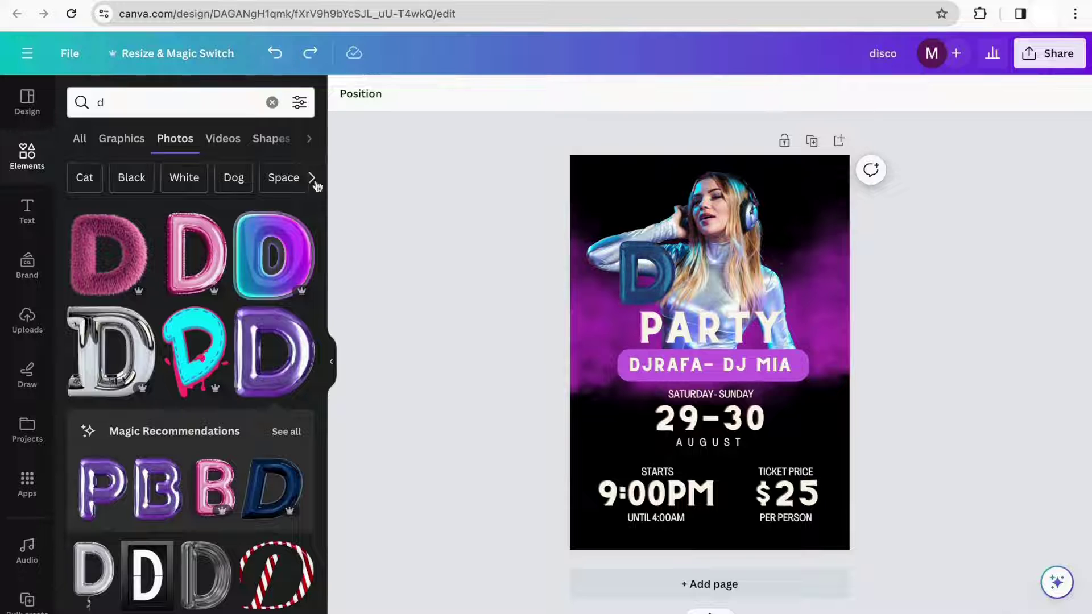
{"action": "left_click", "coordinate": [275, 63]}
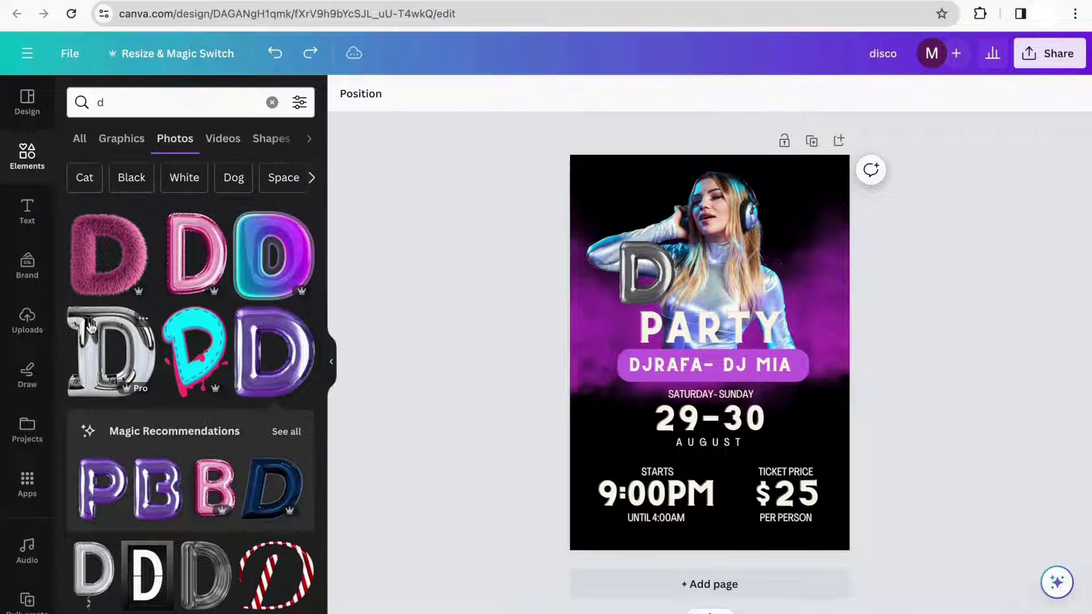
{"action": "left_click", "coordinate": [275, 54]}
- Add a fresh purple balloon D photo and shrink it to title-letter size just above the P of "PARTY"
{"action": "left_click", "coordinate": [280, 353]}
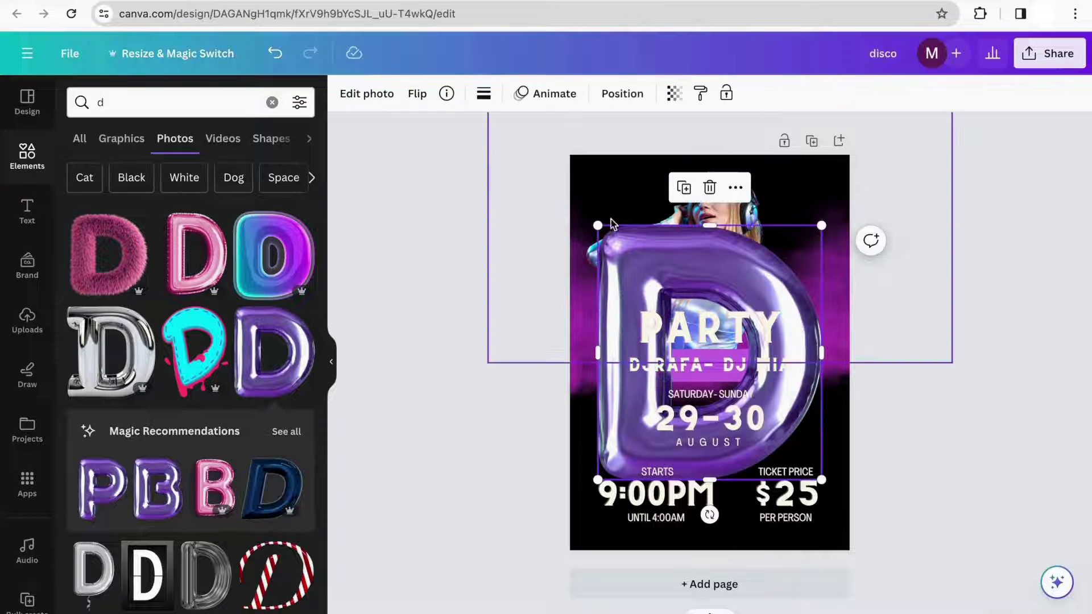
{"action": "left_click_drag", "start_coordinate": [595, 222], "coordinate": [649, 273]}
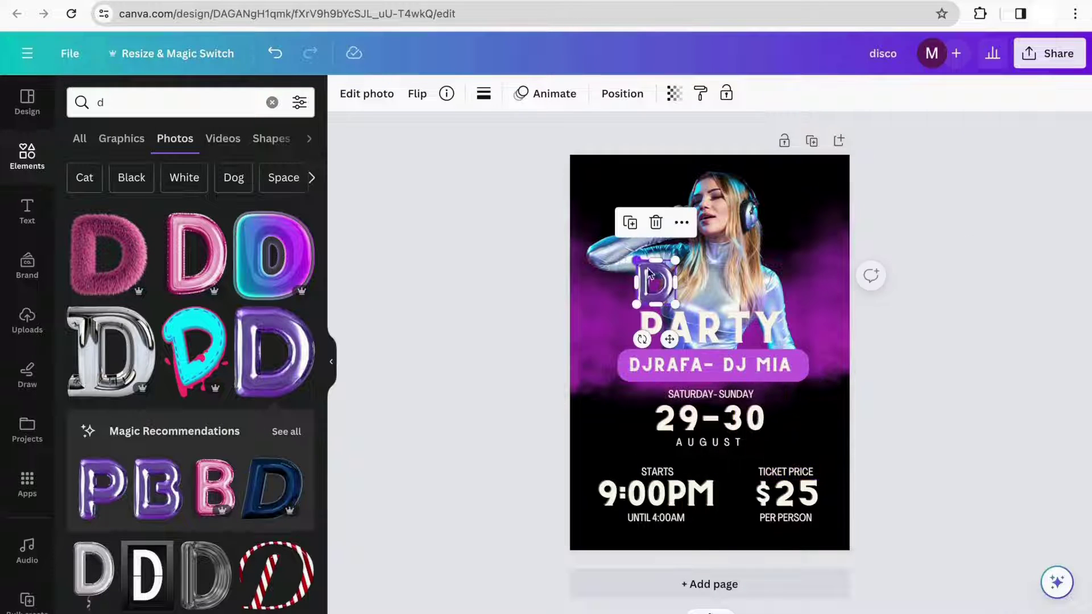
{"action": "left_click", "coordinate": [500, 316]}
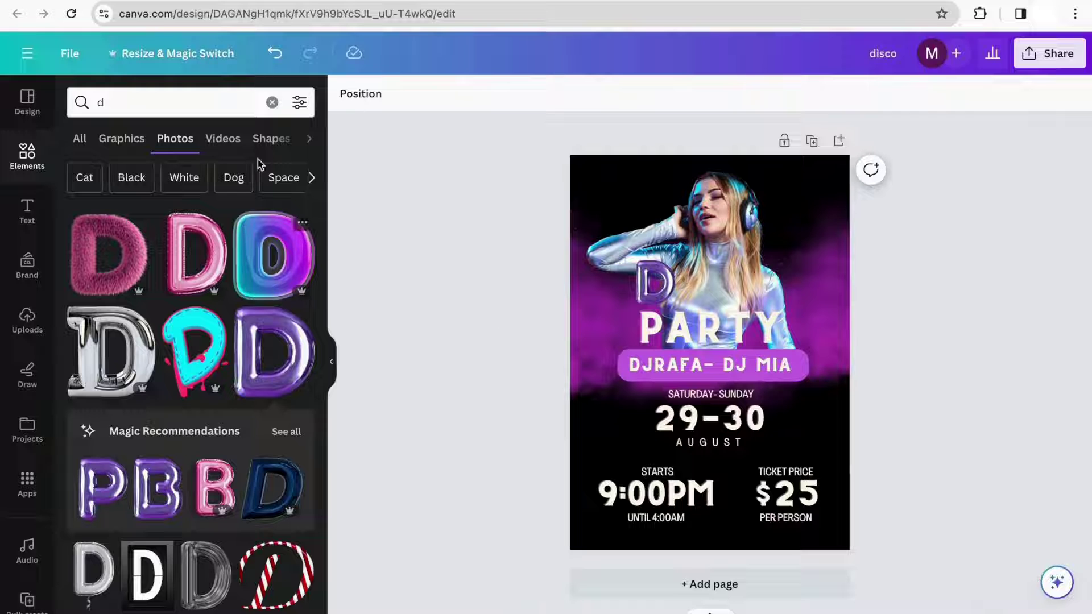
- Search the elements for the letter "i"
{"action": "left_click", "coordinate": [272, 102]}
{"action": "type", "text": "i"}
{"action": "key", "text": "Return"}
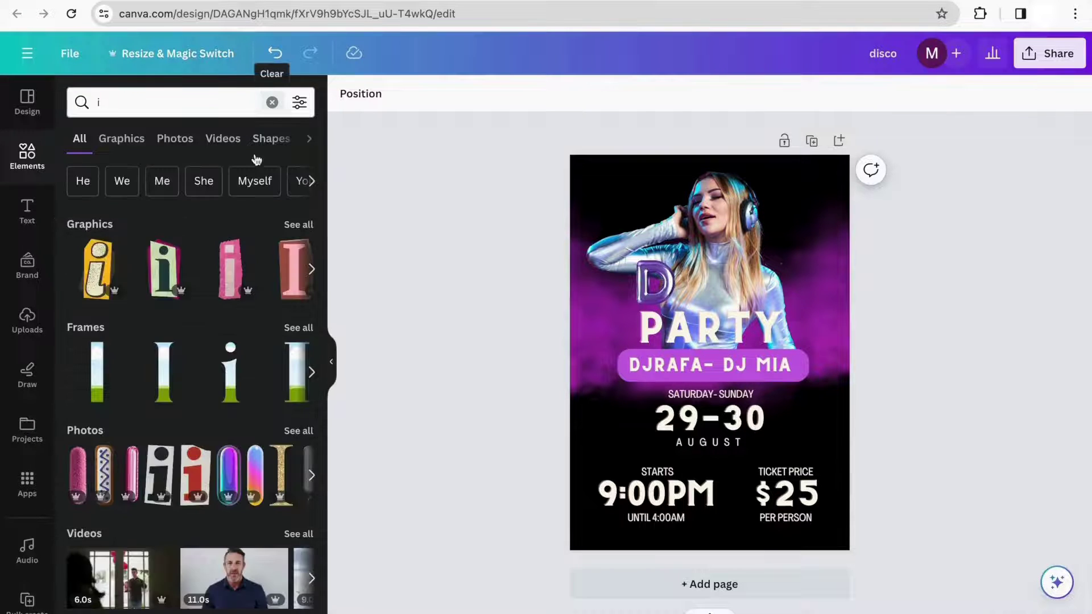
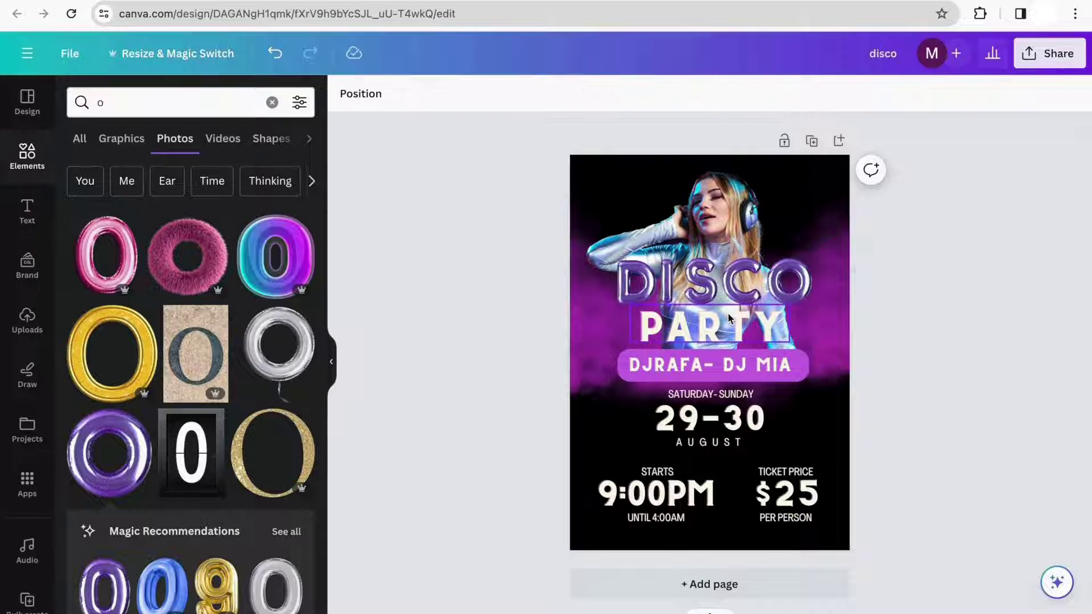
- Replace the "PARTY" text's Echo effect with a Shadow effect in black
{"action": "left_click", "coordinate": [823, 97]}
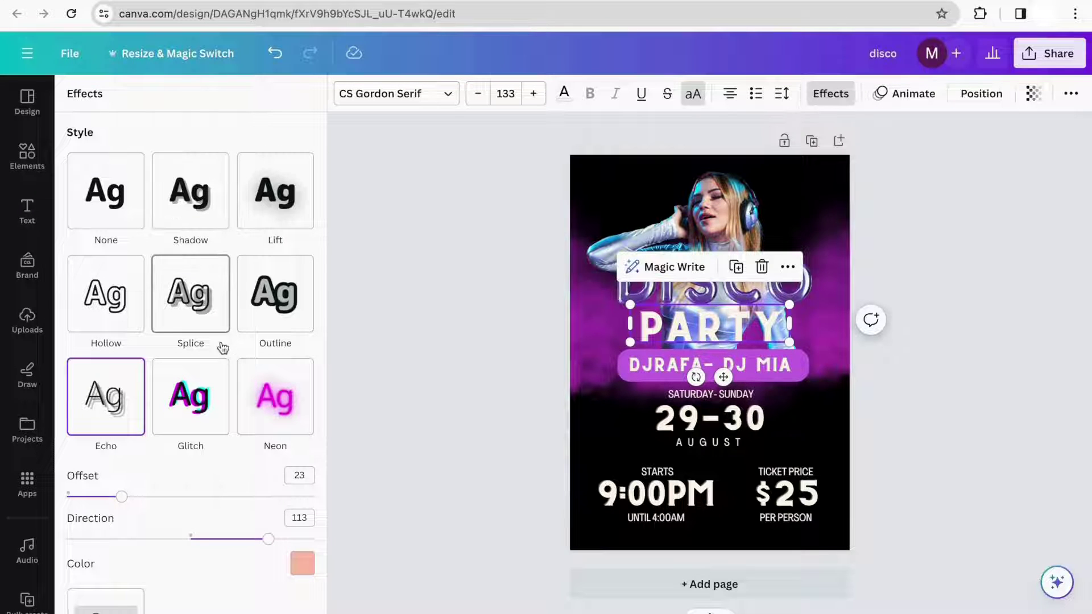
{"action": "left_click", "coordinate": [177, 234]}
{"action": "left_click", "coordinate": [301, 443]}
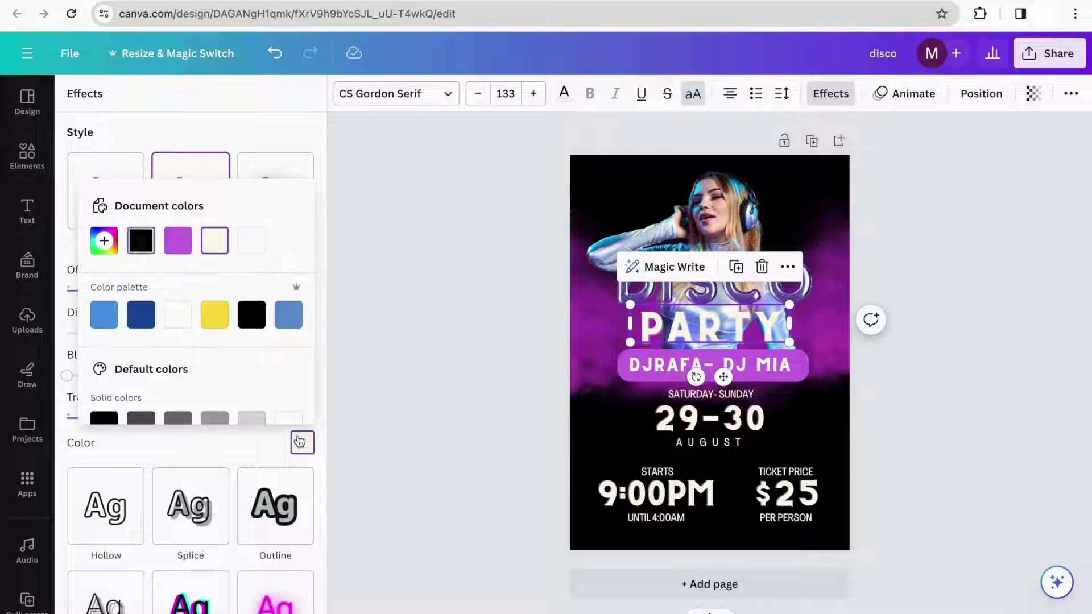
{"action": "left_click", "coordinate": [140, 240]}
{"action": "left_click", "coordinate": [470, 459]}
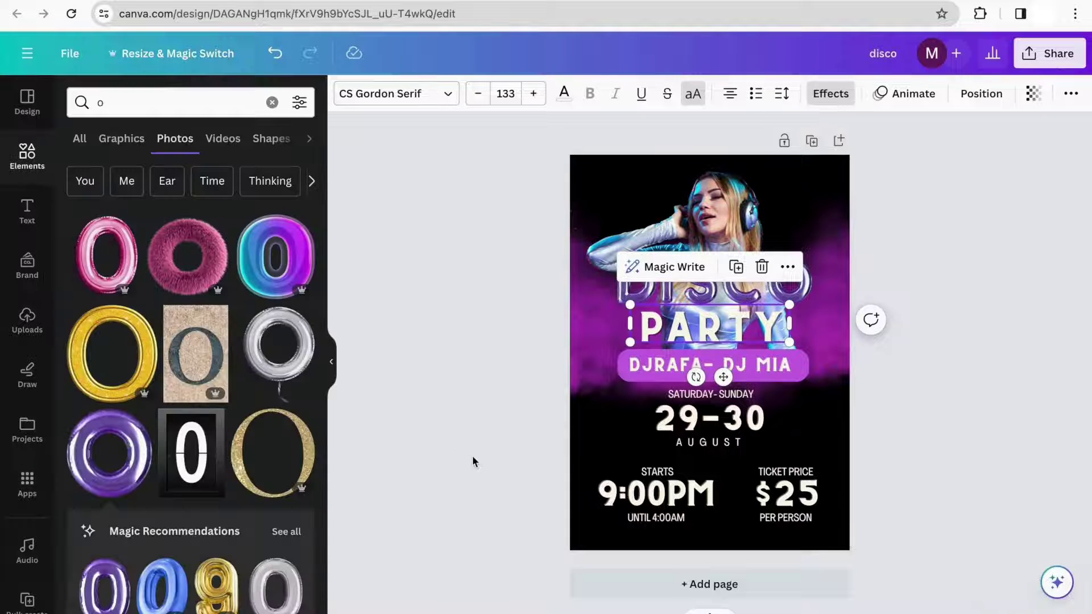
{"action": "left_click", "coordinate": [472, 456]}
- Change the effect on the DJ names text in the purple banner to Shadow with black as its colour
{"action": "left_click", "coordinate": [711, 365]}
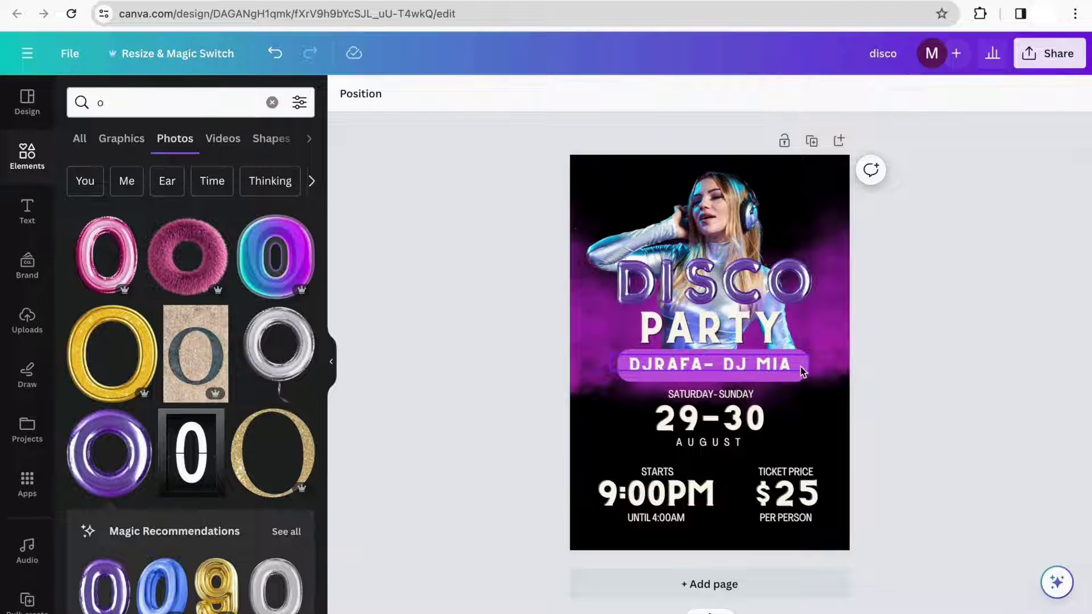
{"action": "left_click", "coordinate": [829, 94]}
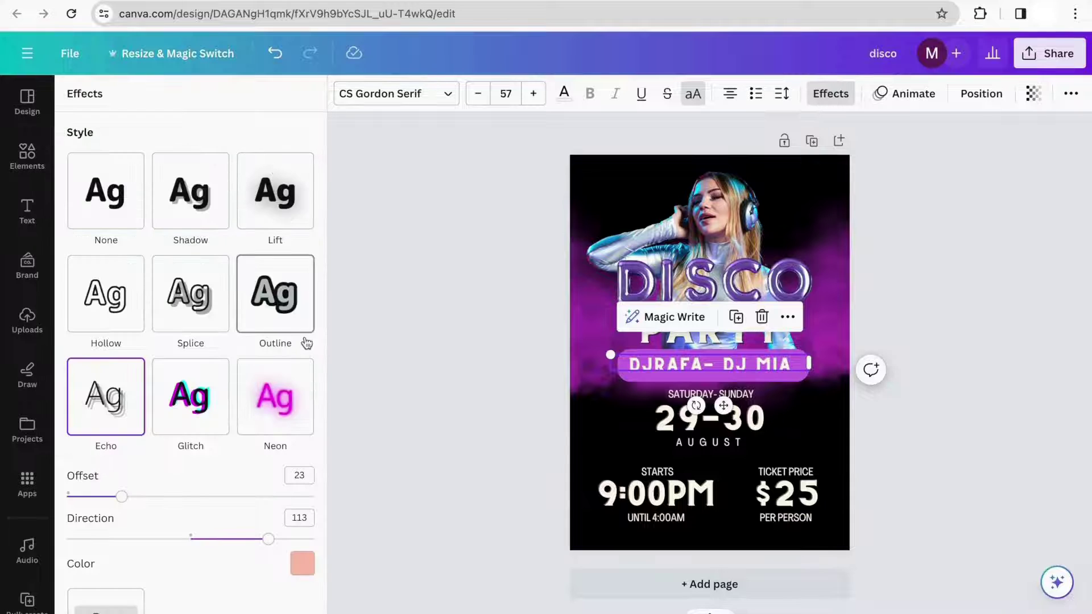
{"action": "left_click", "coordinate": [182, 210]}
{"action": "left_click", "coordinate": [297, 451]}
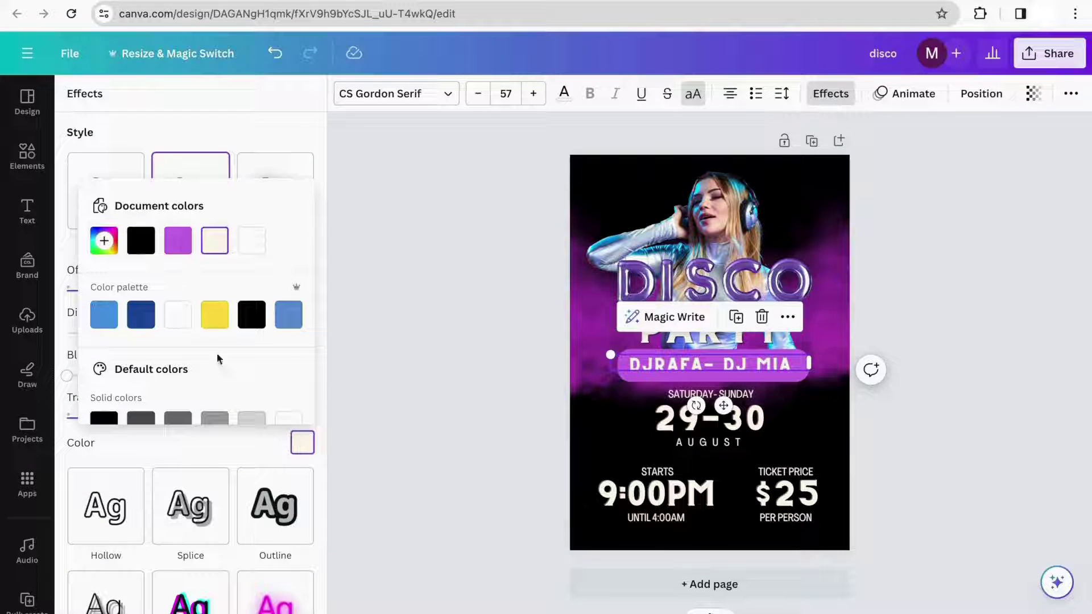
{"action": "left_click", "coordinate": [144, 244]}
{"action": "left_click", "coordinate": [460, 372]}
{"action": "left_click", "coordinate": [460, 372]}
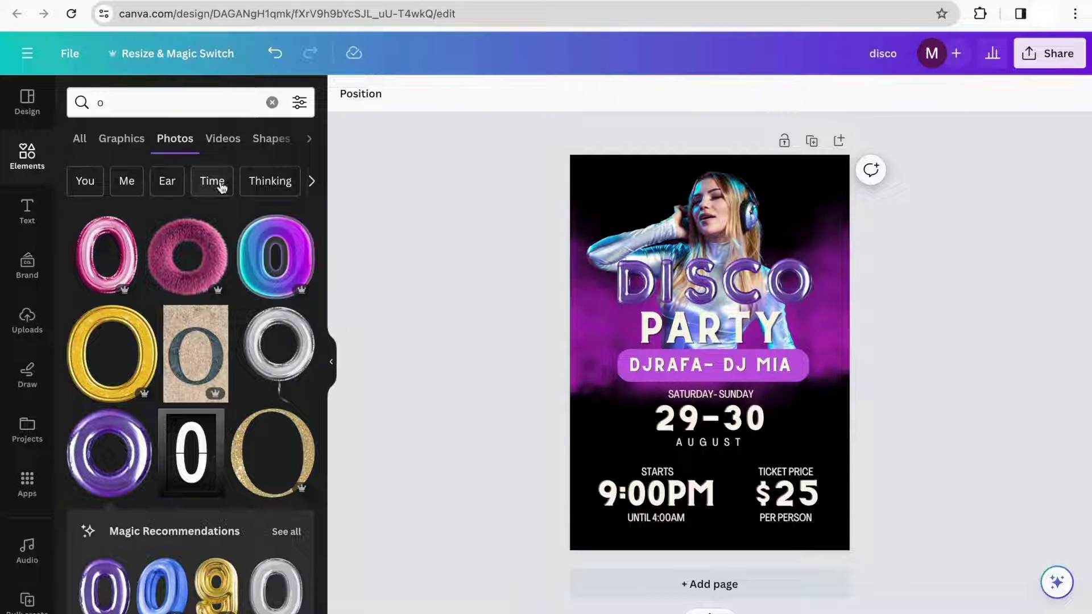
- Search the elements for "sparkle" and show all the graphics results
{"action": "left_click", "coordinate": [272, 103]}
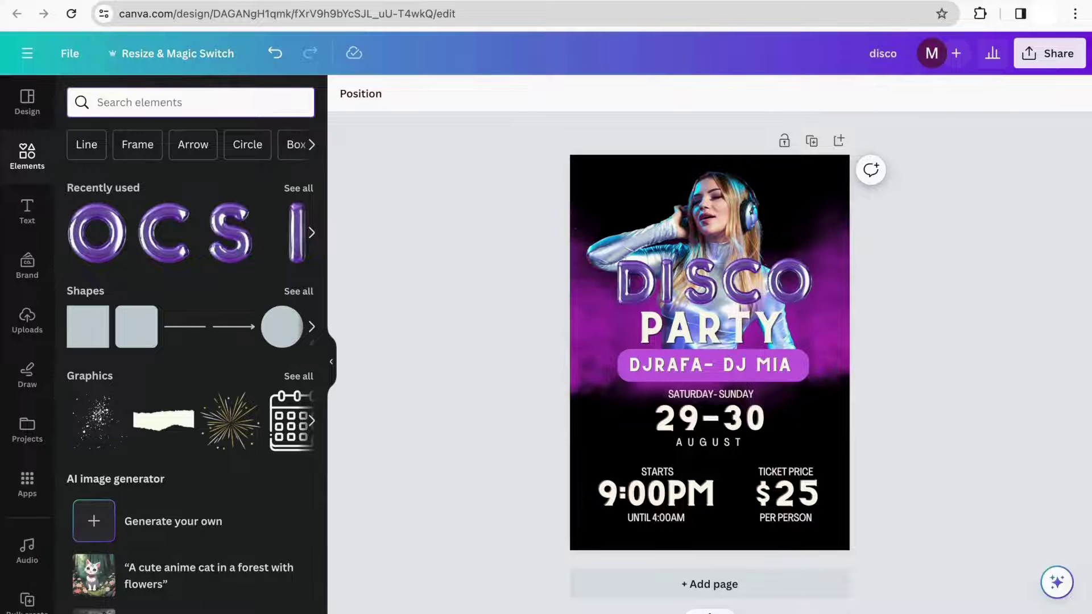
{"action": "type", "text": "spa"}
{"action": "left_click", "coordinate": [273, 175]}
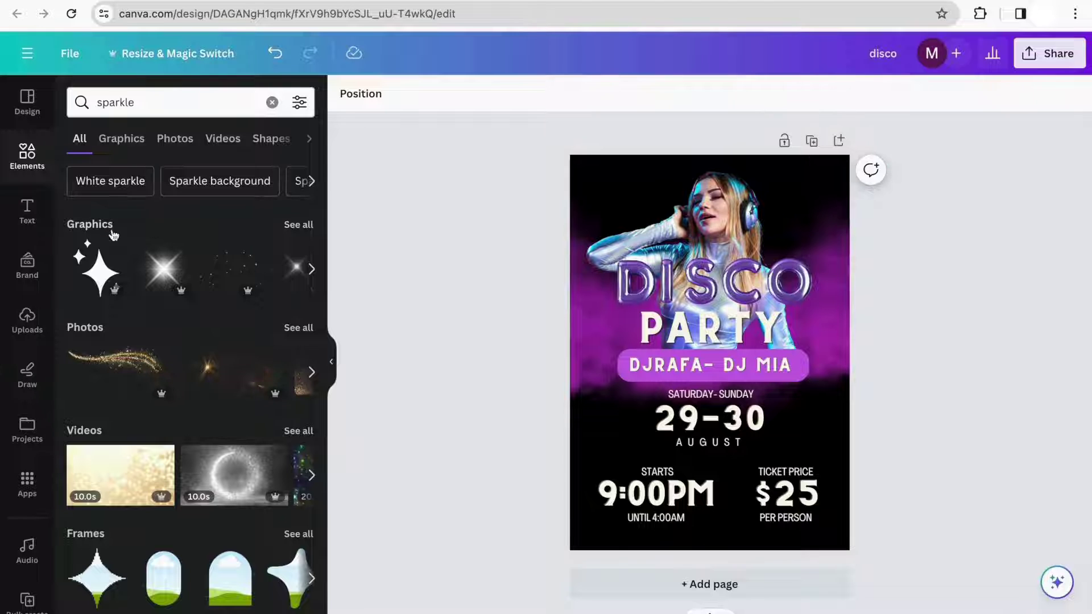
{"action": "left_click", "coordinate": [300, 226]}
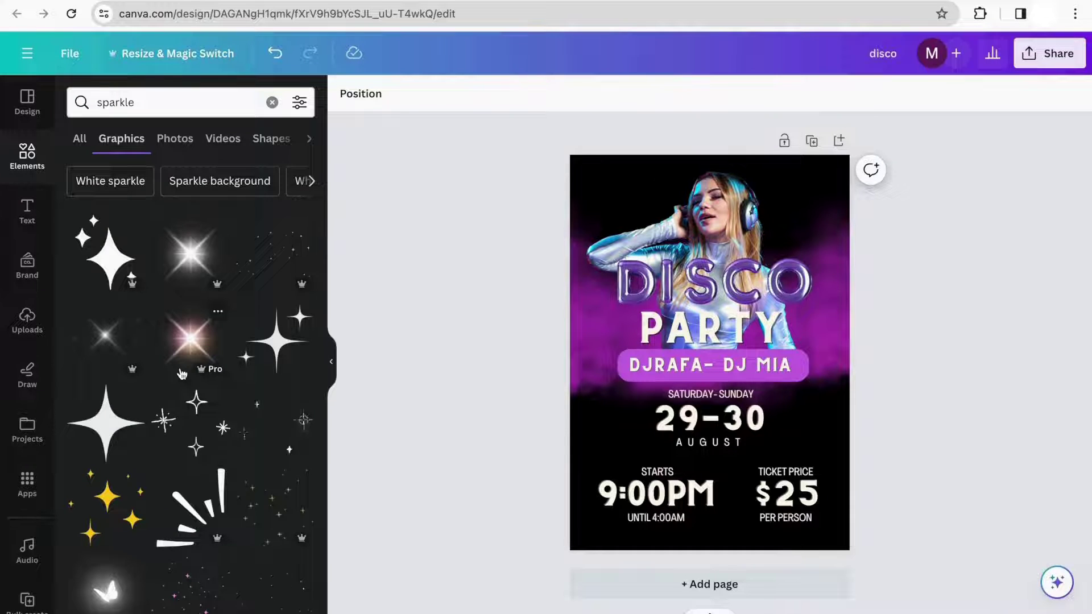
- Add the pink and orange scattered-stars sparkle graphic and enlarge it over the left edge of the purple smoke
{"action": "scroll", "coordinate": [182, 374], "scroll_direction": "down", "scroll_amount": 5}
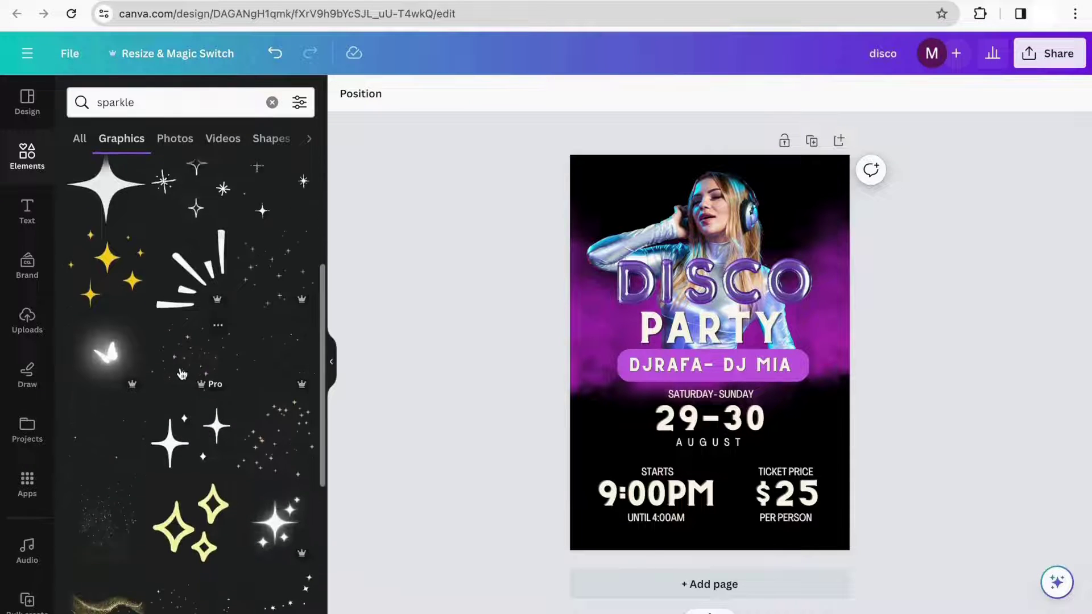
{"action": "left_click", "coordinate": [182, 364]}
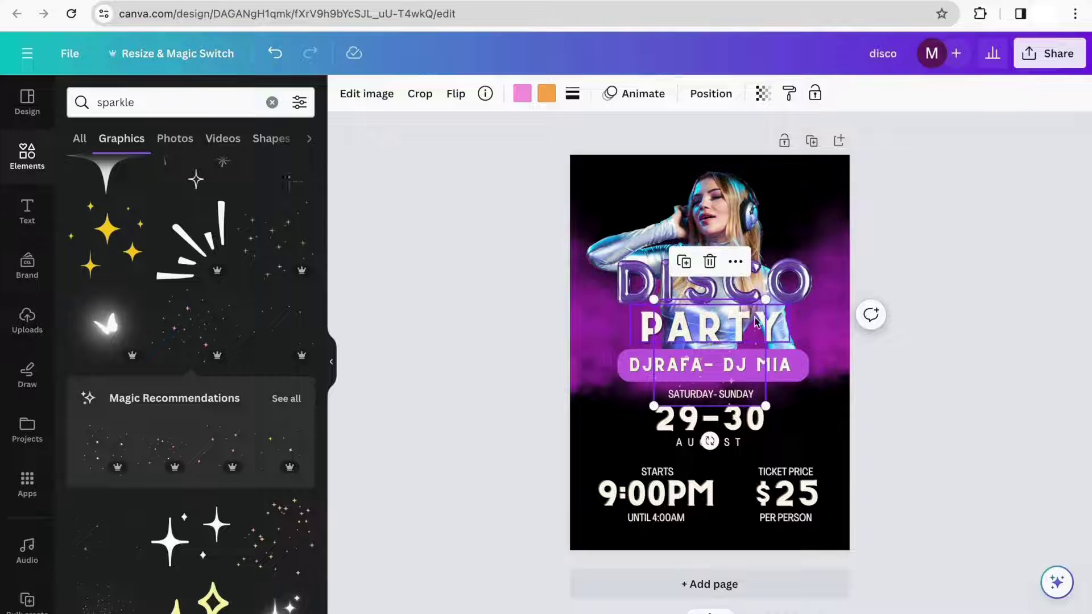
{"action": "left_click_drag", "start_coordinate": [654, 406], "coordinate": [558, 400]}
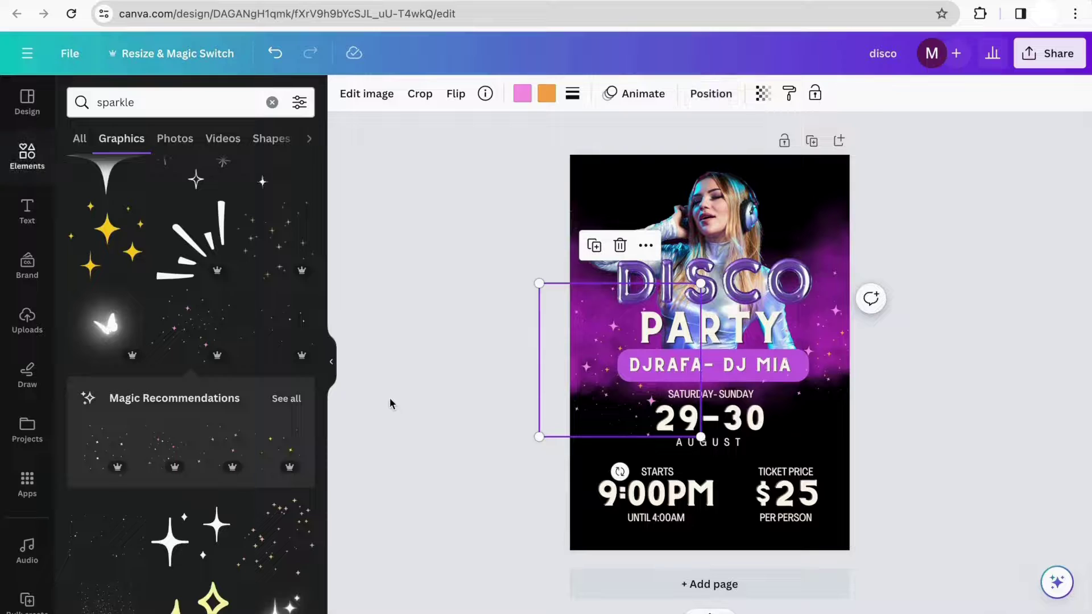
- Recolour the orange parts of the left sparkle graphic to the light purple from the balloon D's photo colours
{"action": "left_click", "coordinate": [546, 93]}
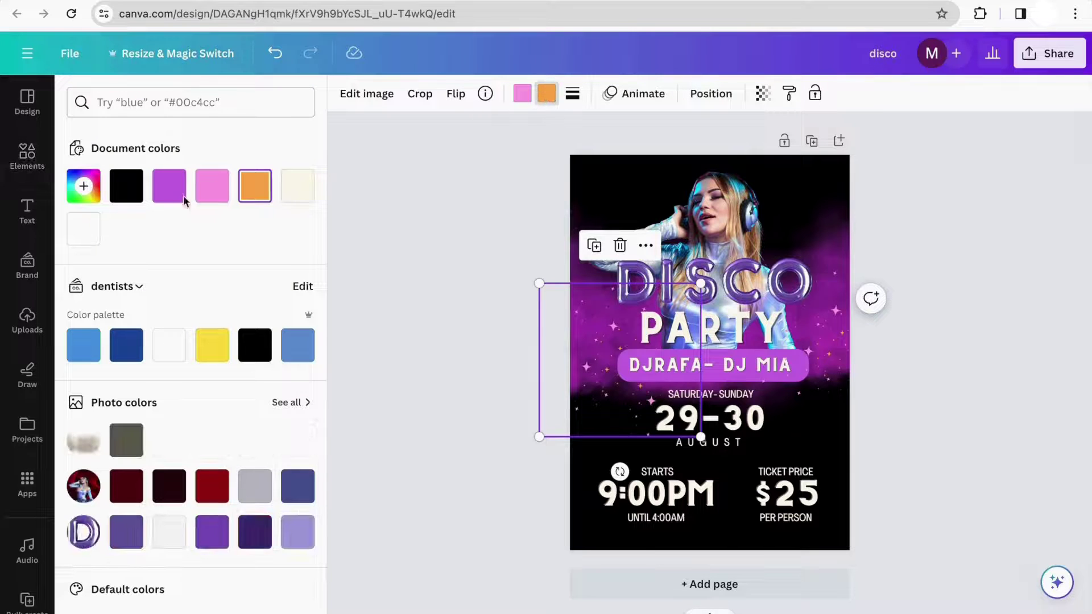
{"action": "left_click", "coordinate": [213, 533]}
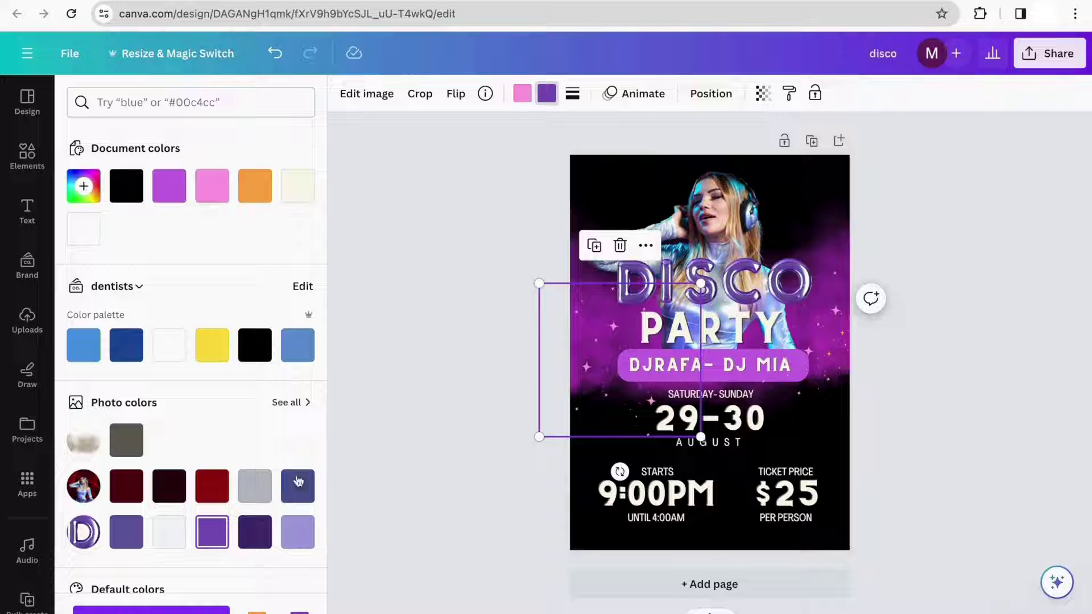
{"action": "left_click", "coordinate": [298, 535]}
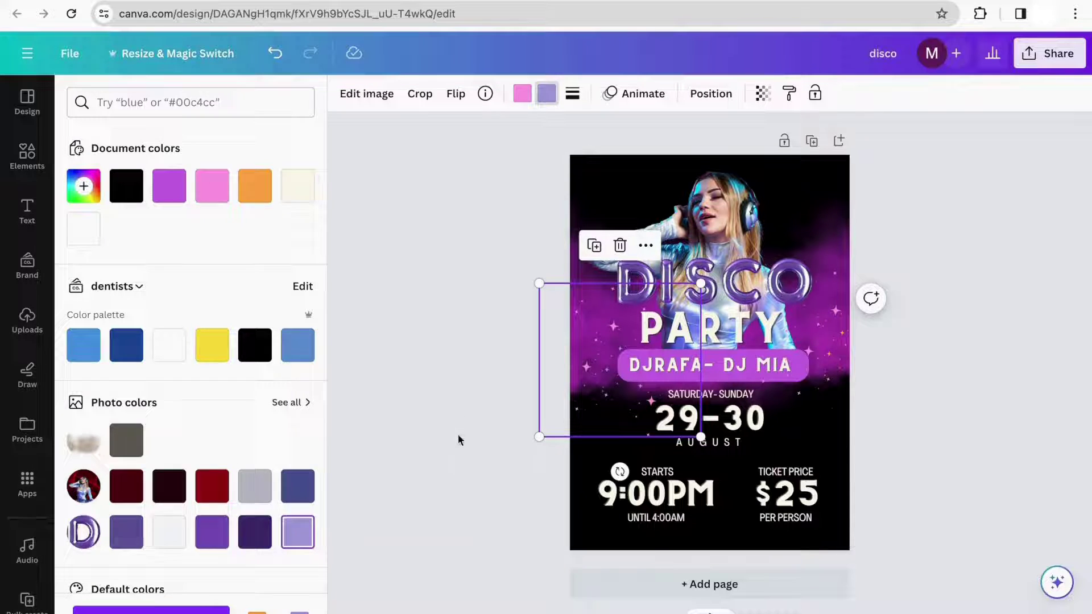
{"action": "left_click", "coordinate": [458, 434]}
- Replace the right-hand sparkle graphic with a copy of the recoloured one, placed over the right edge of the purple smoke
{"action": "left_click", "coordinate": [801, 347]}
{"action": "left_click", "coordinate": [841, 230]}
{"action": "left_click", "coordinate": [626, 396]}
{"action": "left_click", "coordinate": [605, 397]}
{"action": "left_click", "coordinate": [593, 250]}
{"action": "left_click_drag", "start_coordinate": [599, 364], "coordinate": [782, 352]}
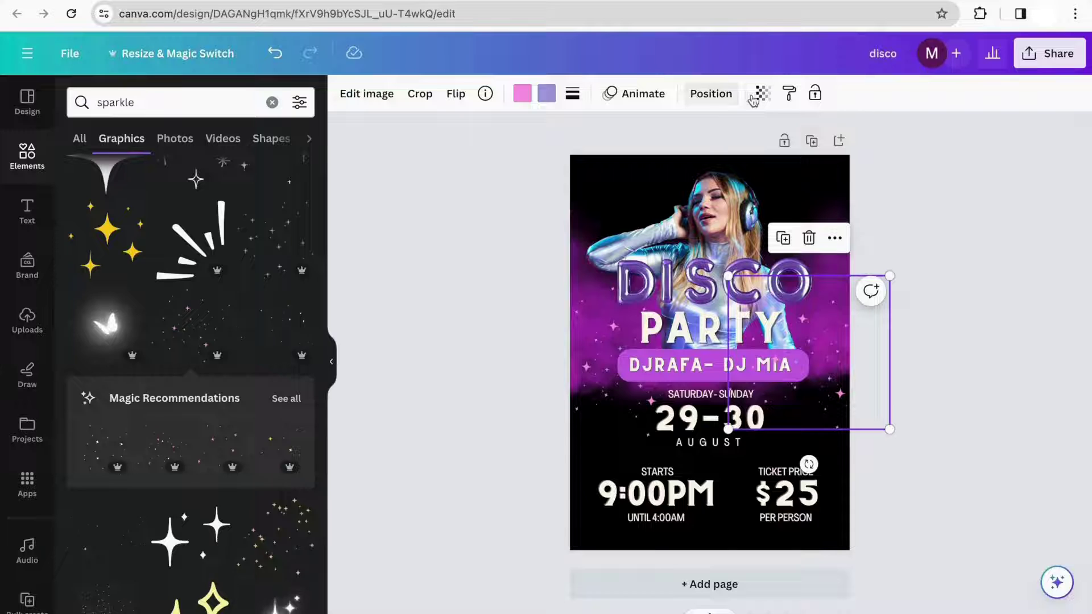
- Send the right-hand sparkle graphic several layers backward
{"action": "left_click", "coordinate": [711, 93]}
{"action": "left_click", "coordinate": [258, 146]}
{"action": "left_click", "coordinate": [259, 146]}
{"action": "left_click", "coordinate": [259, 146]}
{"action": "left_click", "coordinate": [259, 146]}
{"action": "left_click", "coordinate": [254, 142]}
{"action": "left_click", "coordinate": [374, 306]}
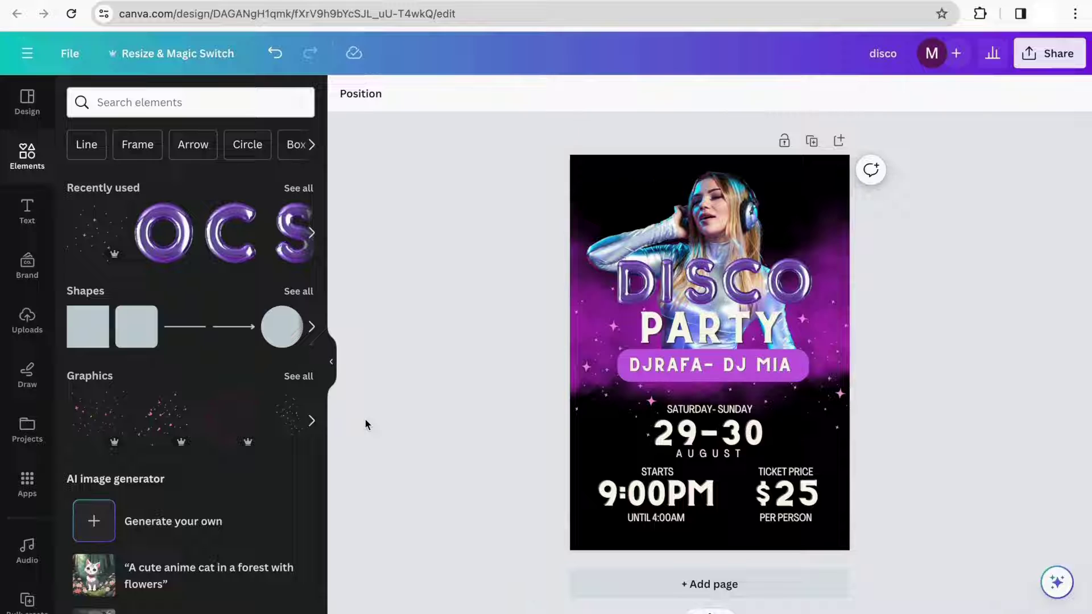
- Find the Magic Media app among the apps and open it
{"action": "left_click", "coordinate": [27, 486]}
{"action": "left_click", "coordinate": [202, 104]}
{"action": "type", "text": "magic"}
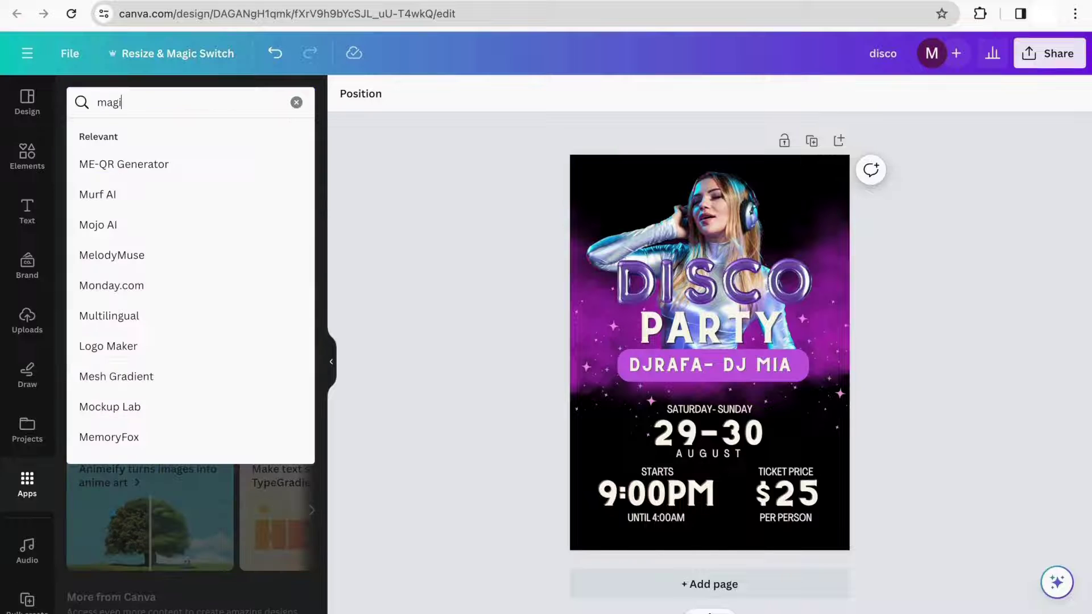
{"action": "left_click", "coordinate": [227, 164]}
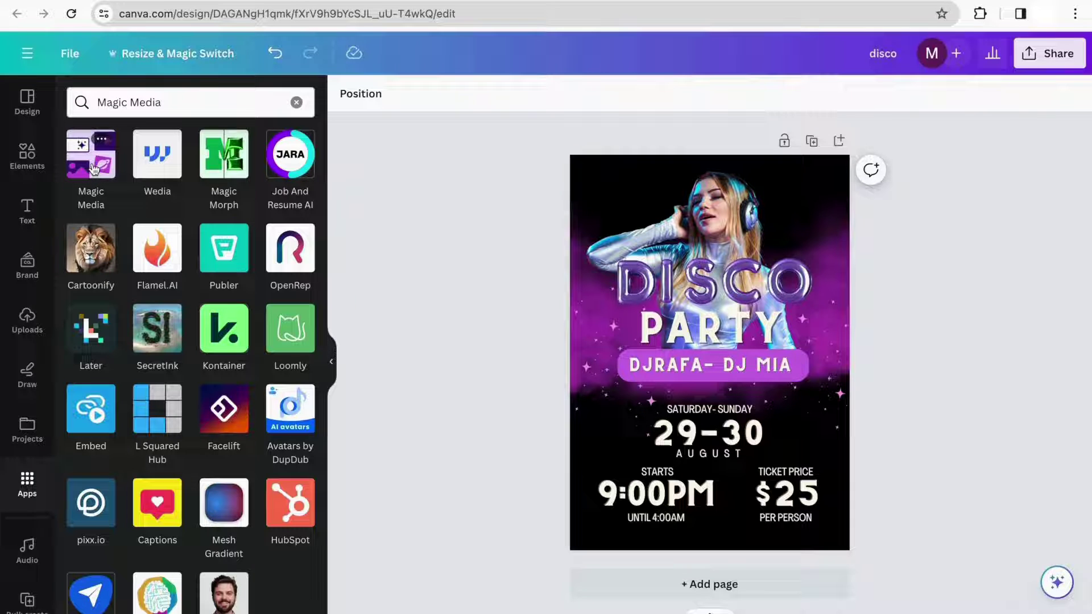
{"action": "left_click", "coordinate": [94, 169]}
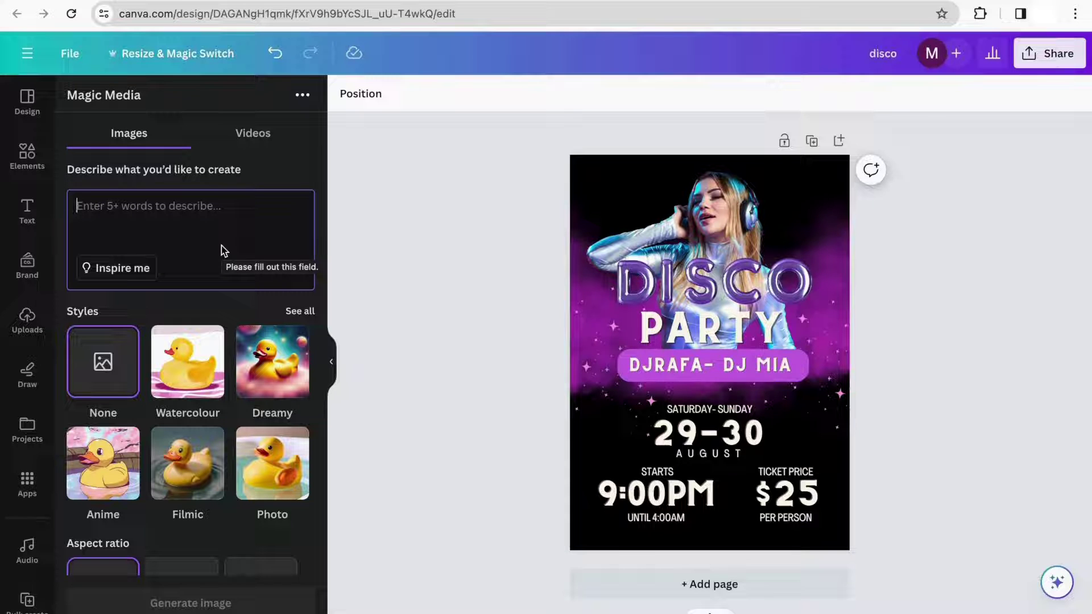
- Generate images from the prompt "create futuristic disco background with purple and pink lazer" in the Photo style
{"action": "key", "text": "ctrl+v"}
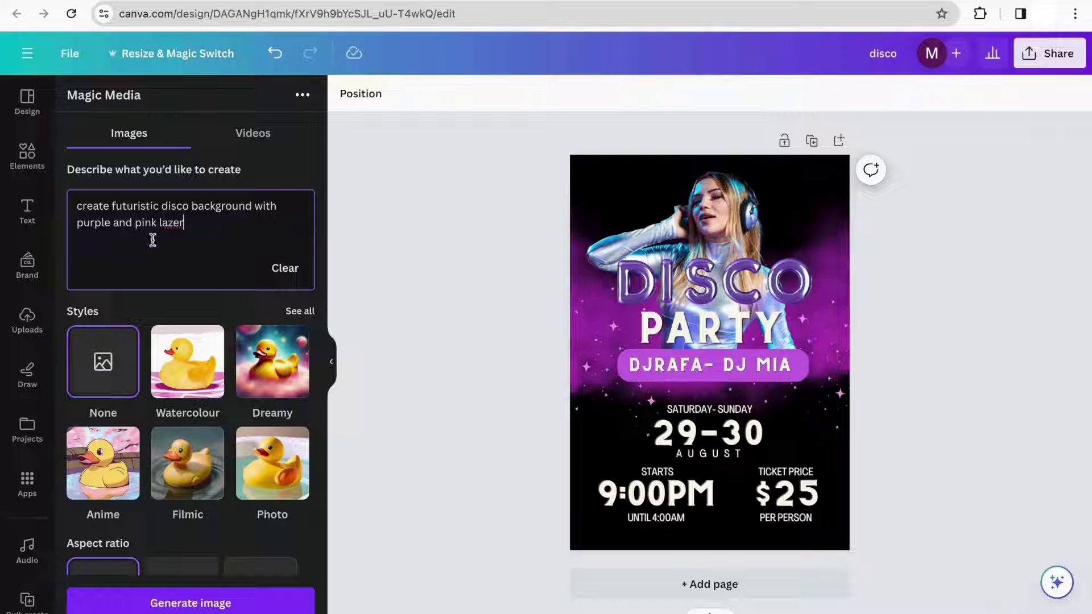
{"action": "scroll", "coordinate": [190, 239], "scroll_direction": "down", "scroll_amount": 1}
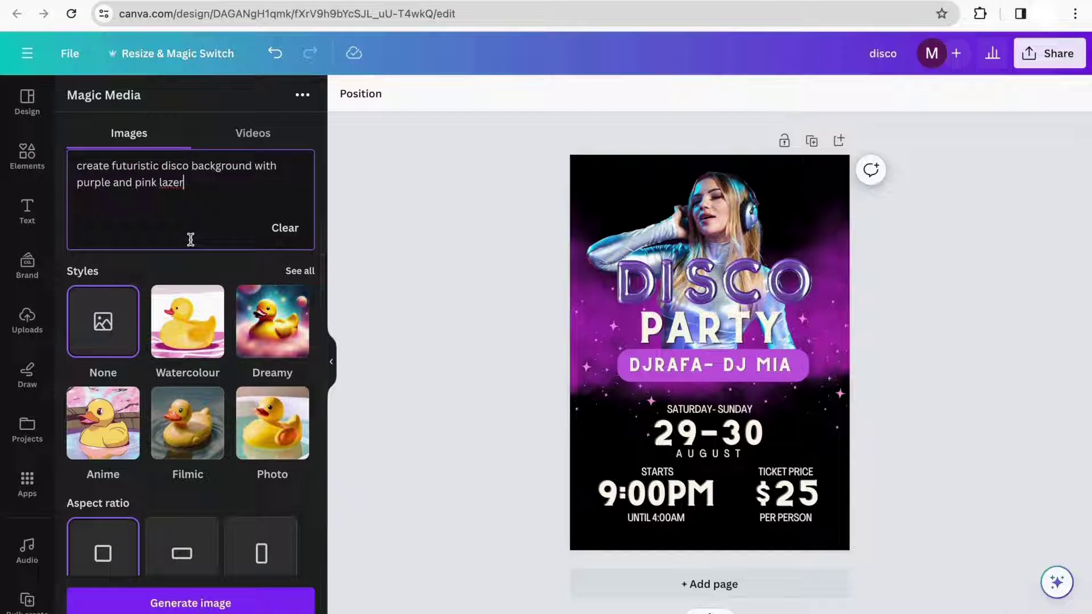
{"action": "scroll", "coordinate": [191, 238], "scroll_direction": "down", "scroll_amount": 1}
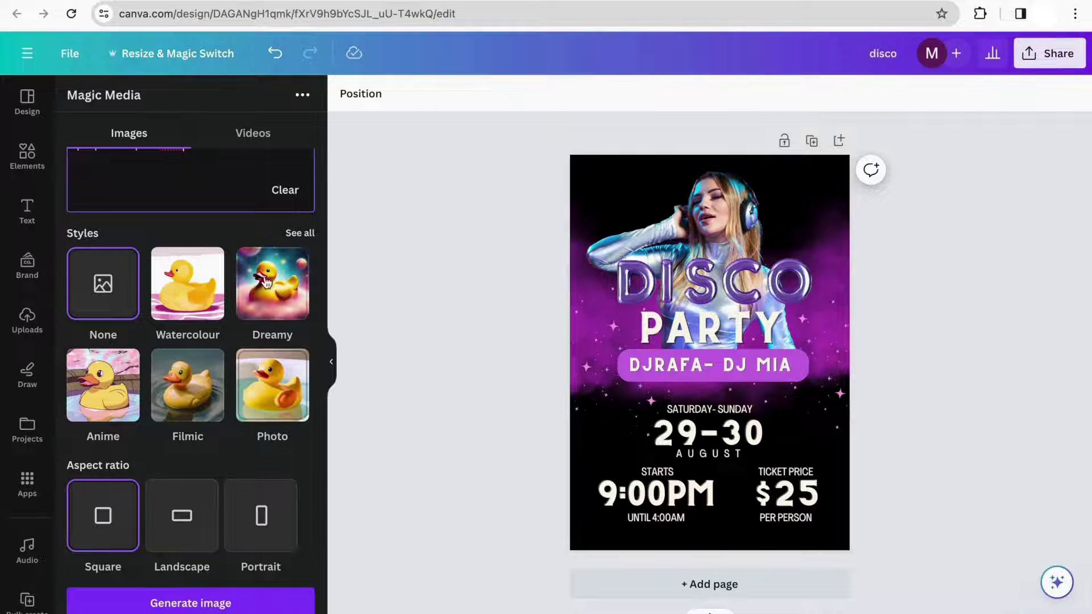
{"action": "scroll", "coordinate": [239, 358], "scroll_direction": "up", "scroll_amount": 1}
{"action": "scroll", "coordinate": [239, 358], "scroll_direction": "up", "scroll_amount": 1}
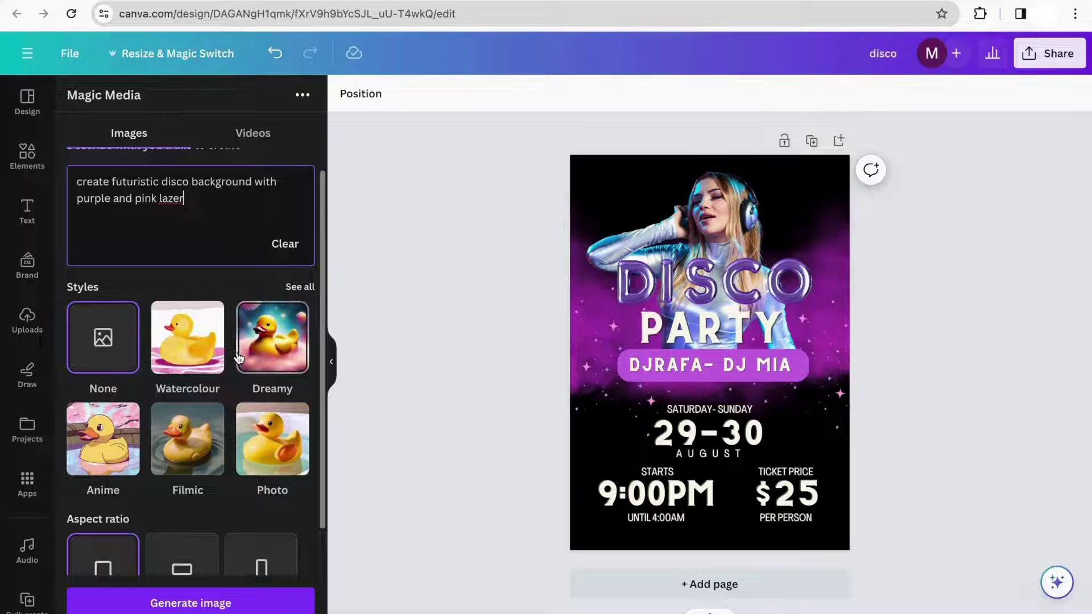
{"action": "scroll", "coordinate": [123, 519], "scroll_direction": "down", "scroll_amount": 2}
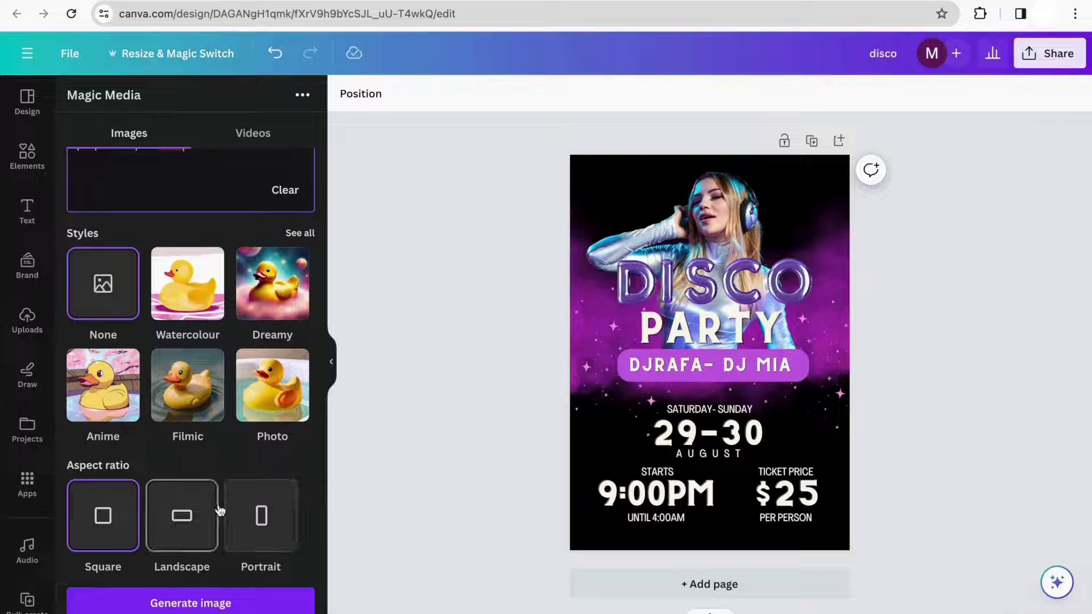
{"action": "scroll", "coordinate": [204, 370], "scroll_direction": "up", "scroll_amount": 2}
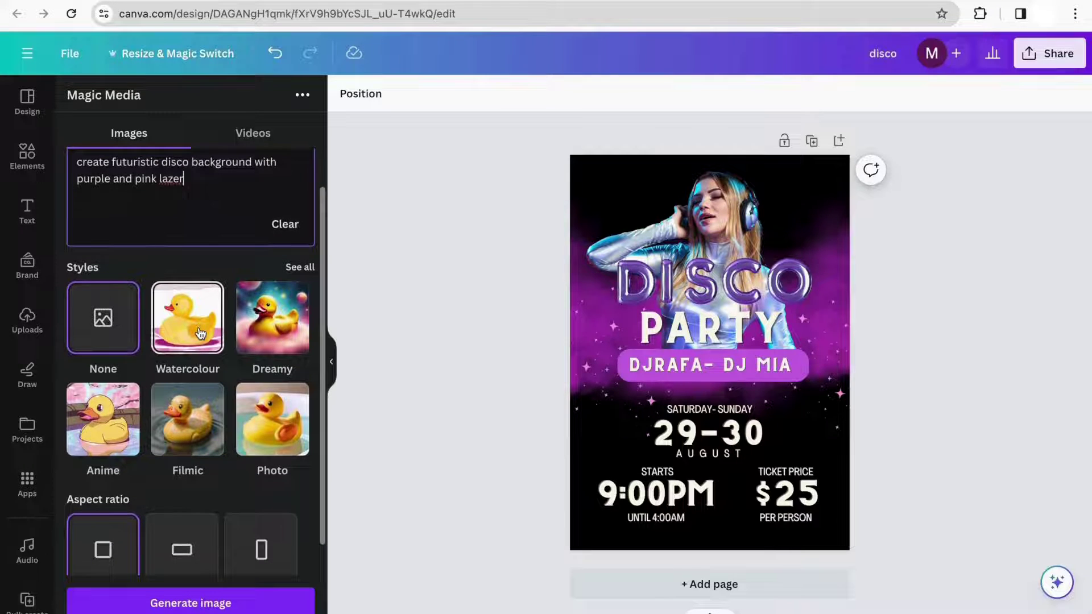
{"action": "left_click", "coordinate": [271, 425]}
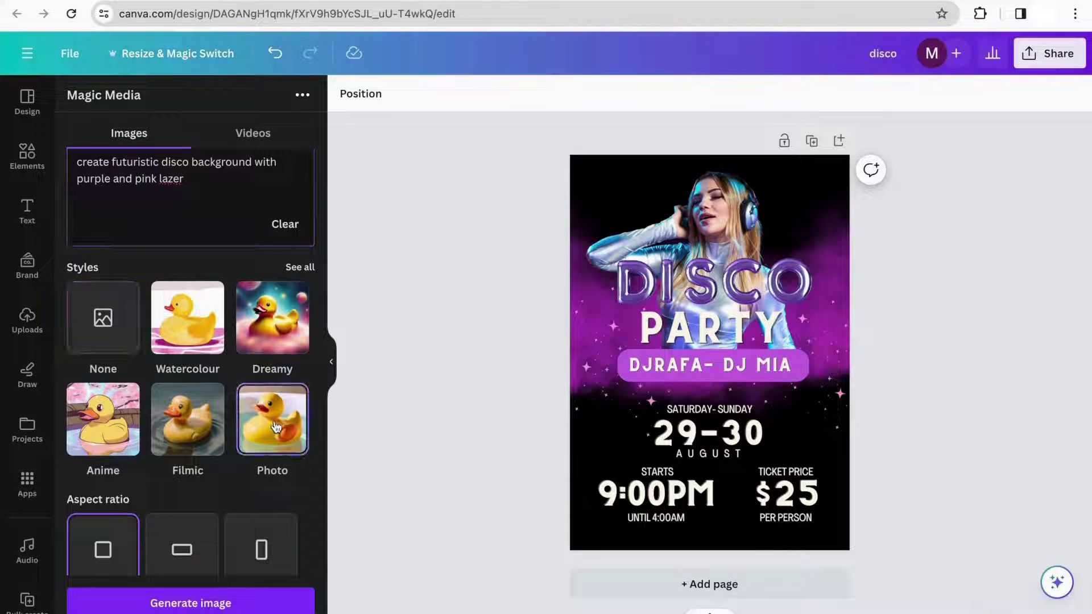
{"action": "left_click", "coordinate": [178, 604]}
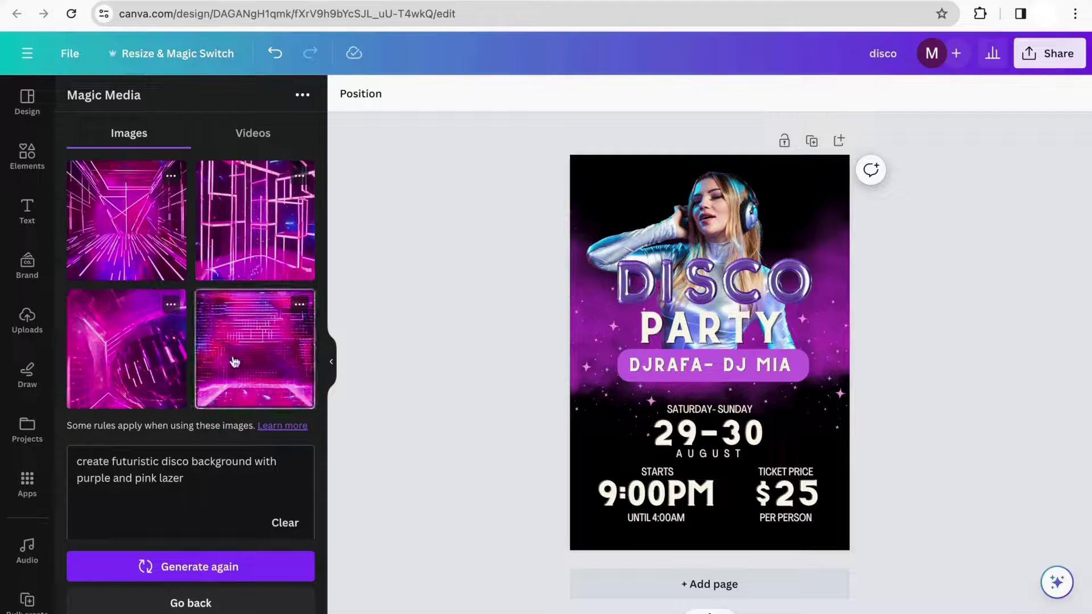
- Generate more images like the first laser corridor result
{"action": "left_click", "coordinate": [173, 178]}
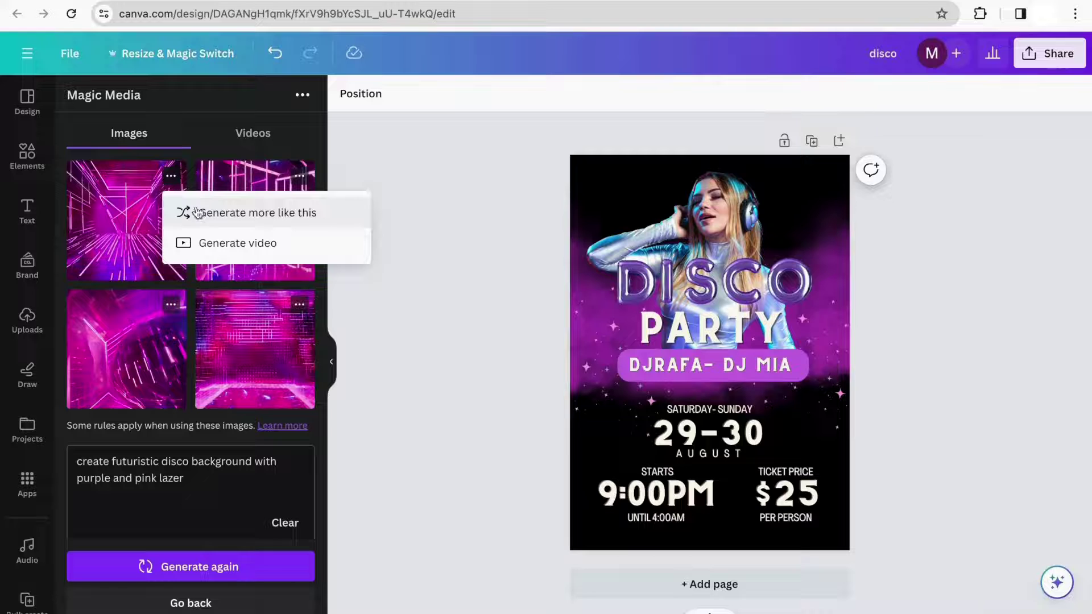
{"action": "left_click", "coordinate": [456, 294]}
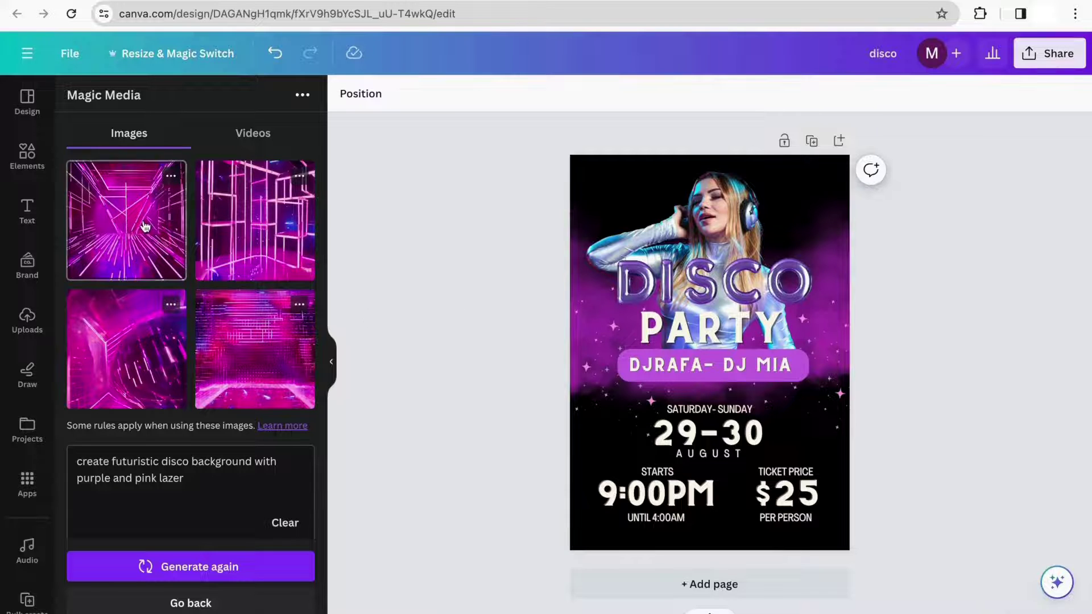
{"action": "left_click", "coordinate": [170, 176]}
{"action": "left_click", "coordinate": [206, 214]}
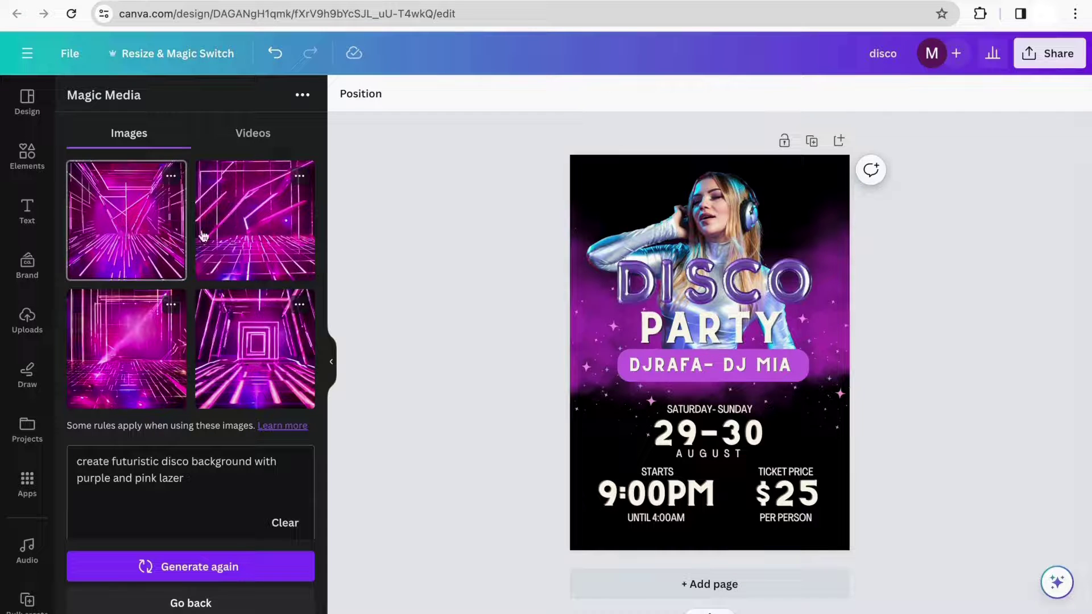
- Add the generated image with nested glowing squares and enlarge it to about 42 cm square, covering the poster's upper part
{"action": "key", "text": "ctrl+z"}
{"action": "key", "text": "ctrl+y"}
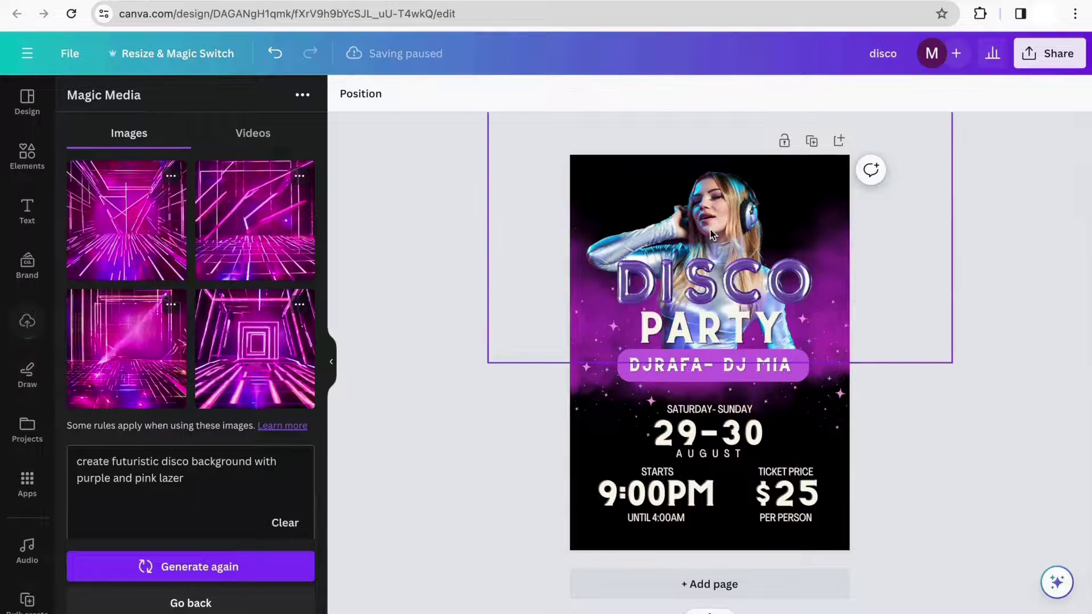
{"action": "left_click", "coordinate": [289, 378]}
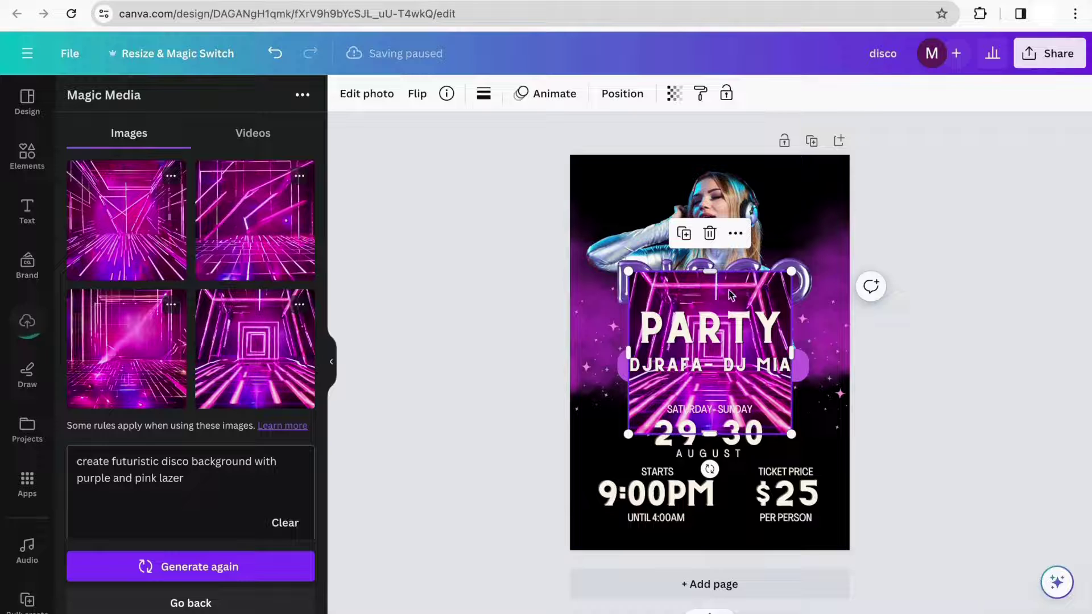
{"action": "left_click_drag", "start_coordinate": [745, 293], "coordinate": [676, 181]}
{"action": "left_click_drag", "start_coordinate": [733, 314], "coordinate": [870, 422]}
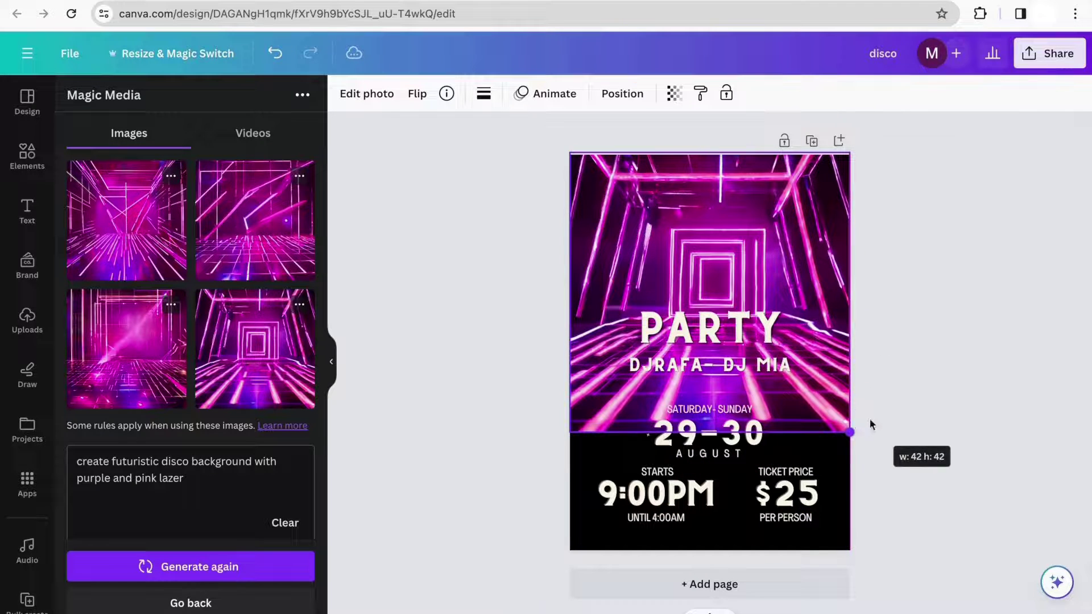
{"action": "left_click_drag", "start_coordinate": [768, 263], "coordinate": [756, 239]}
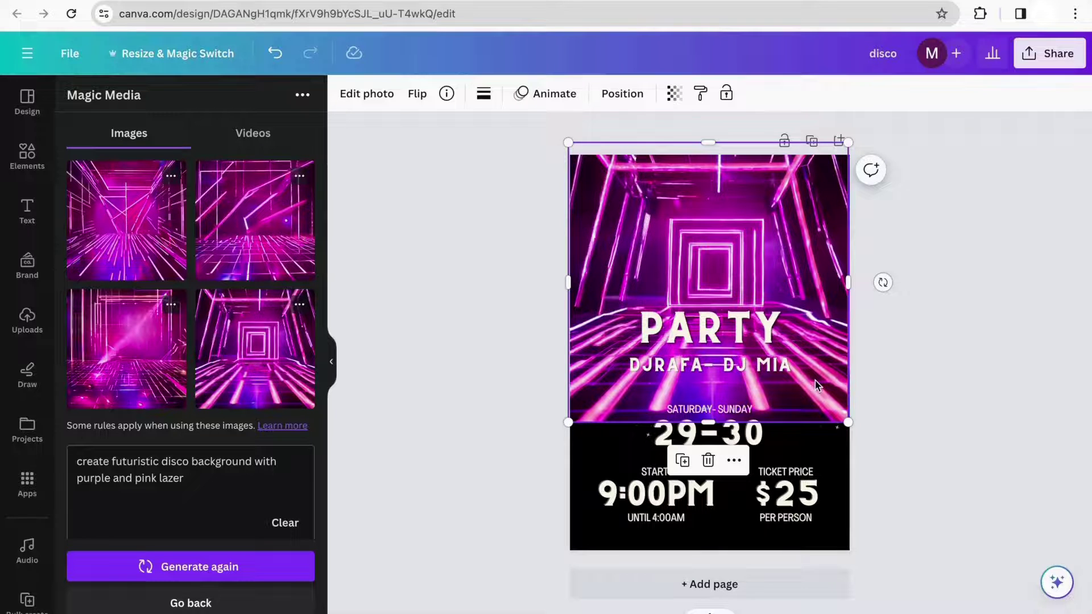
- Crop the lower edge of the laser image to a height of about 33.81 cm
{"action": "double_click", "coordinate": [824, 397]}
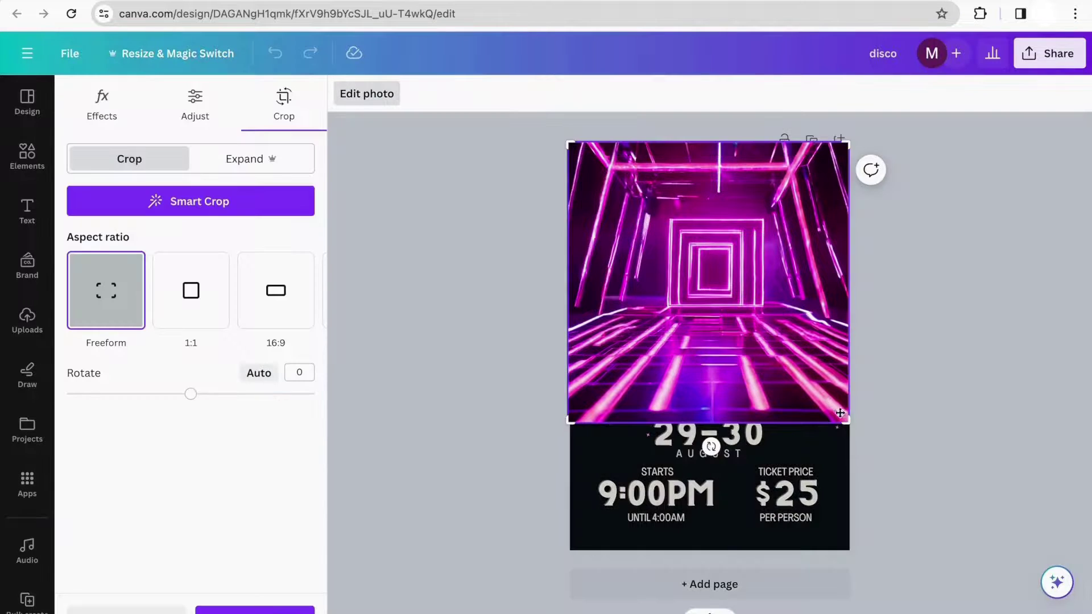
{"action": "left_click_drag", "start_coordinate": [847, 421], "coordinate": [857, 368]}
{"action": "left_click", "coordinate": [890, 353]}
- Send the laser image to the back, behind the DJ photo, title and smoke
{"action": "left_click", "coordinate": [614, 95]}
{"action": "left_click", "coordinate": [256, 164]}
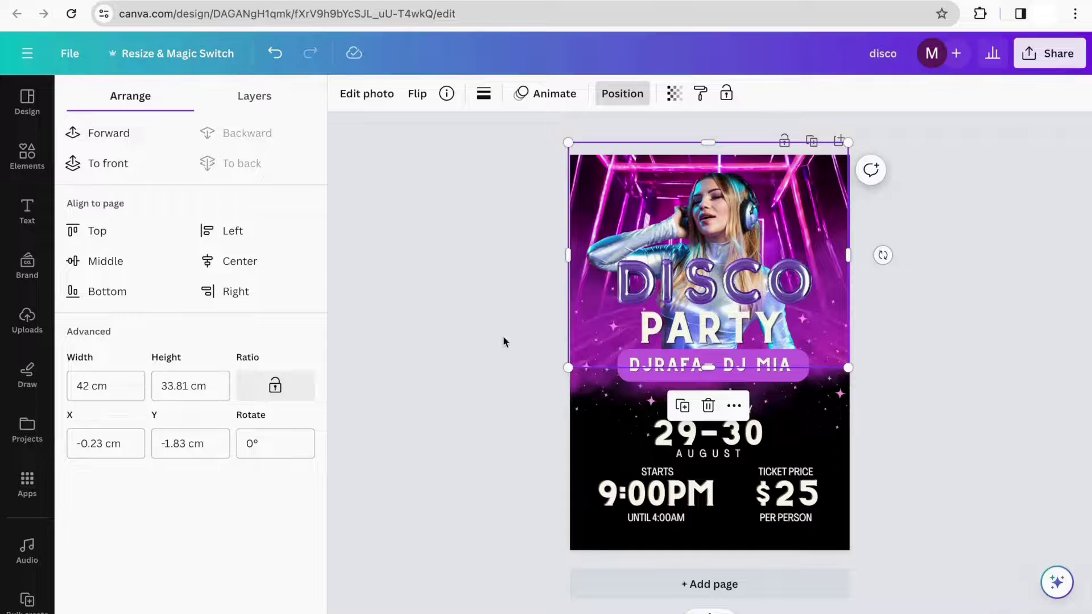
{"action": "left_click", "coordinate": [459, 291]}
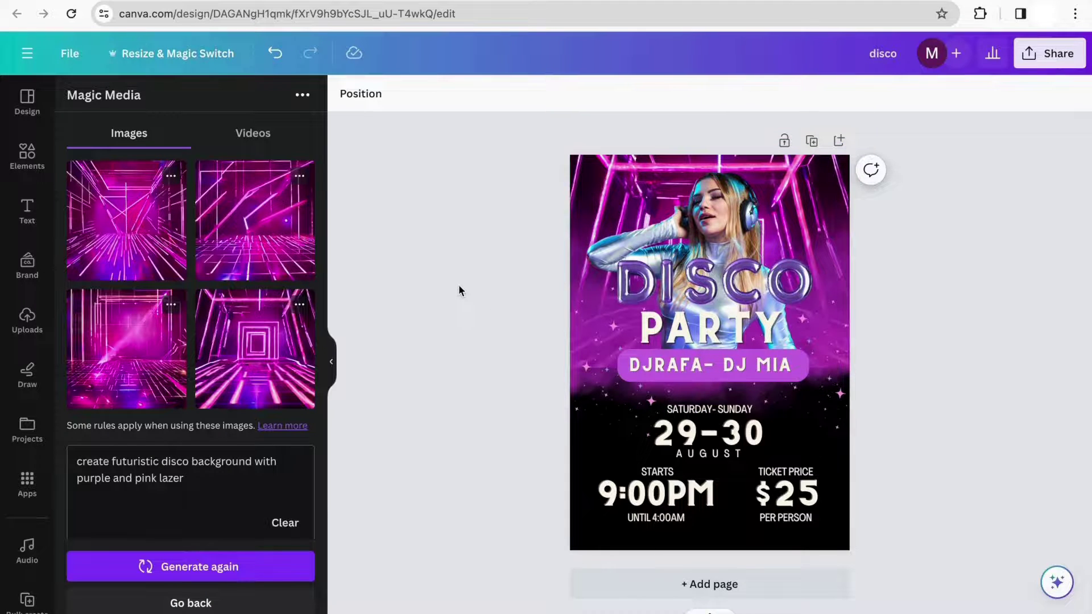
{"action": "key", "text": "Escape"}
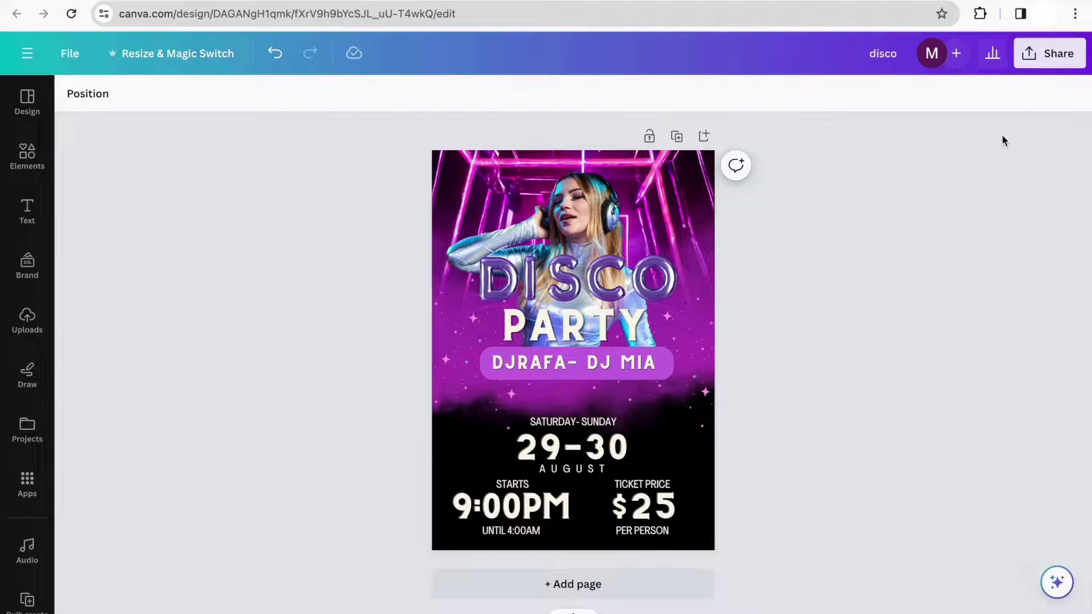
- Download the poster as a PDF Print file with the RGB colour profile
{"action": "left_click", "coordinate": [1048, 52]}
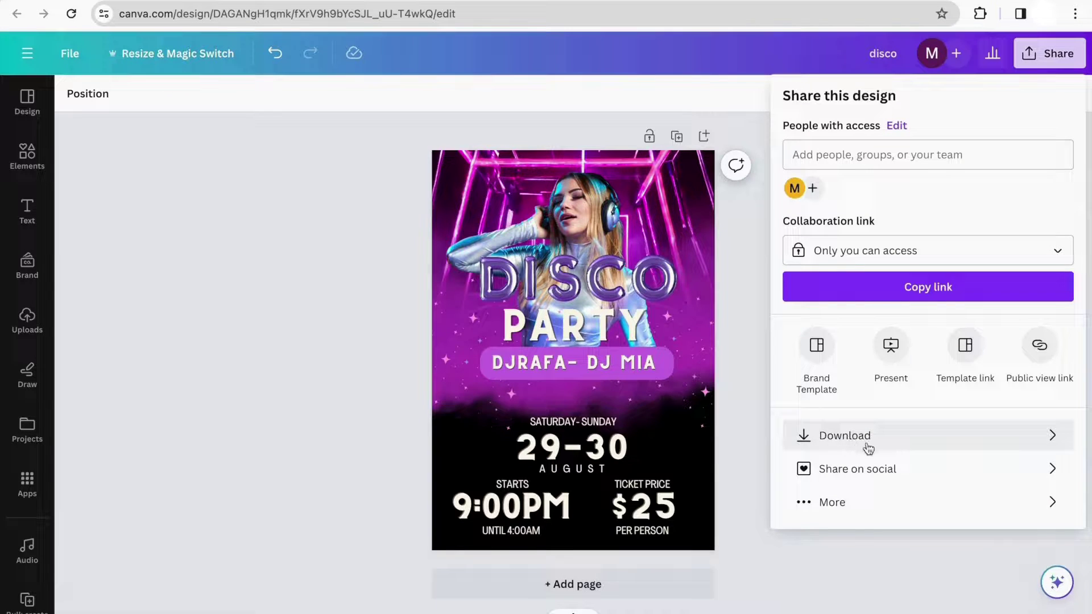
{"action": "left_click", "coordinate": [853, 436]}
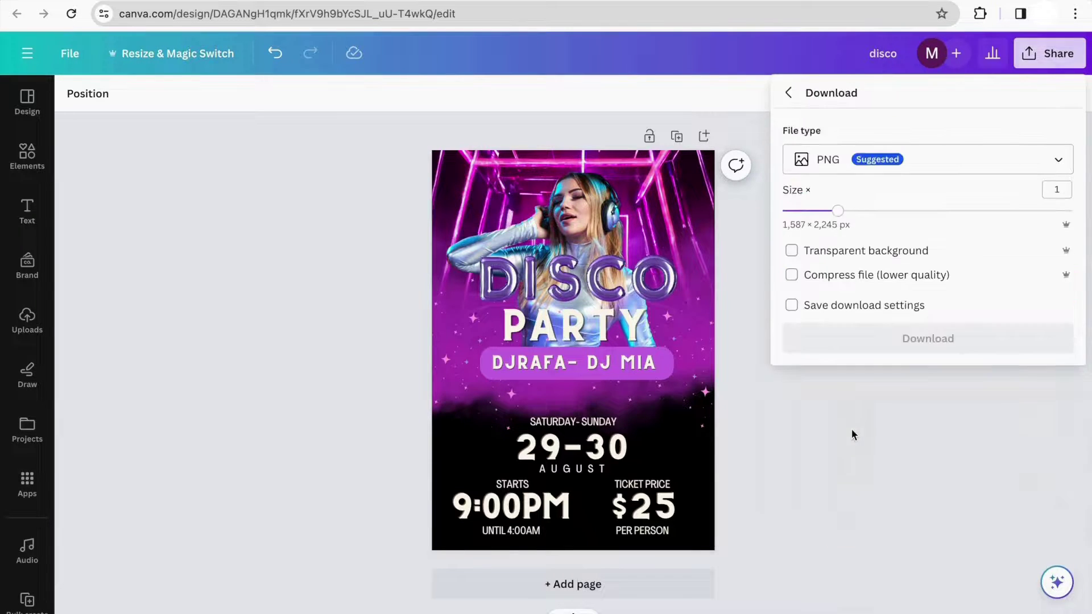
{"action": "left_click", "coordinate": [891, 170]}
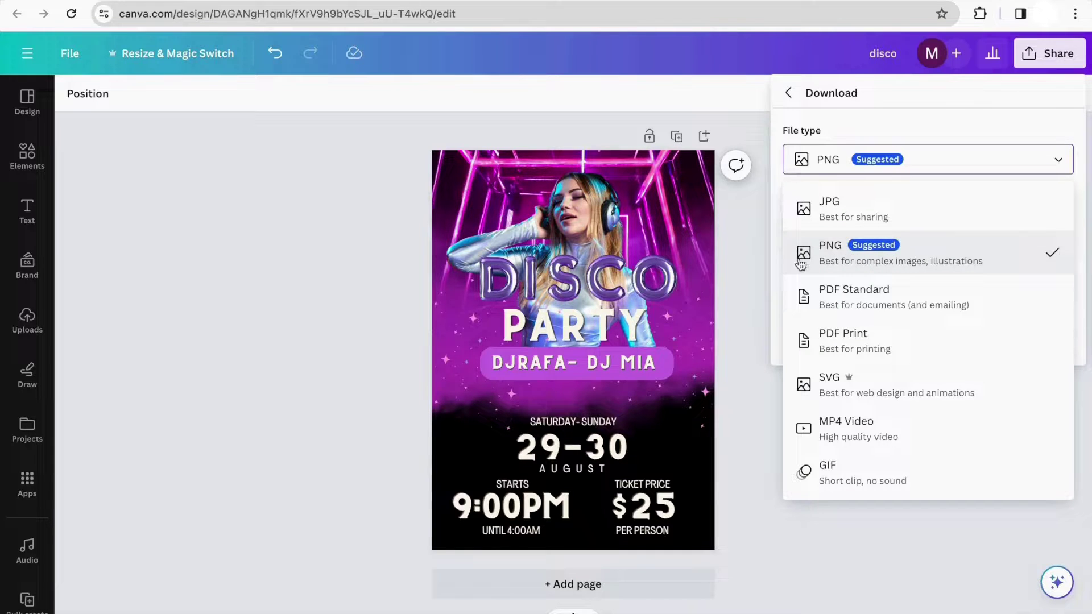
{"action": "left_click", "coordinate": [894, 348]}
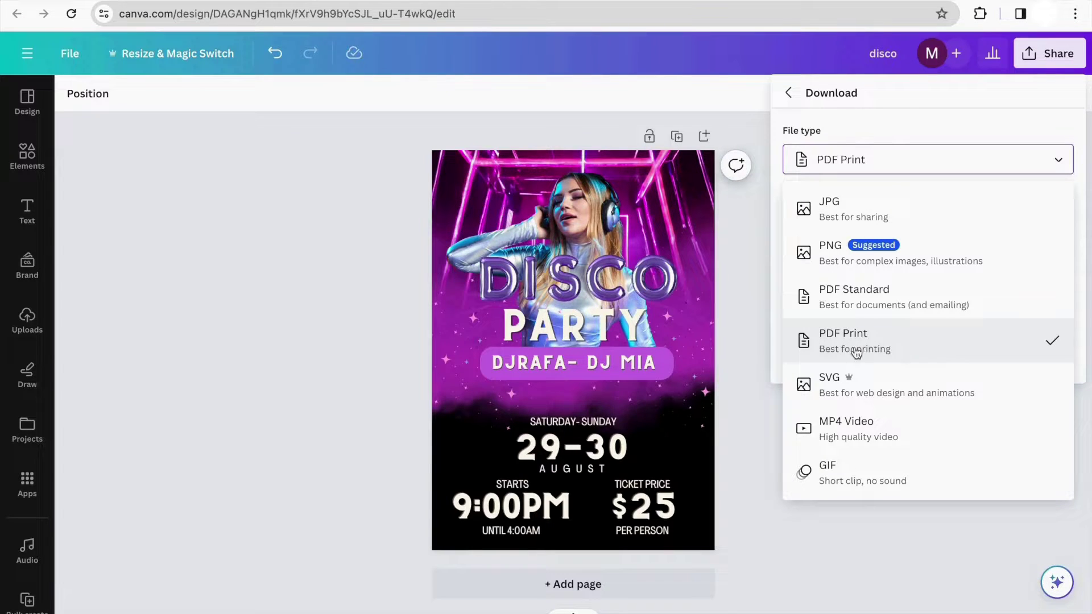
{"action": "left_click", "coordinate": [779, 332]}
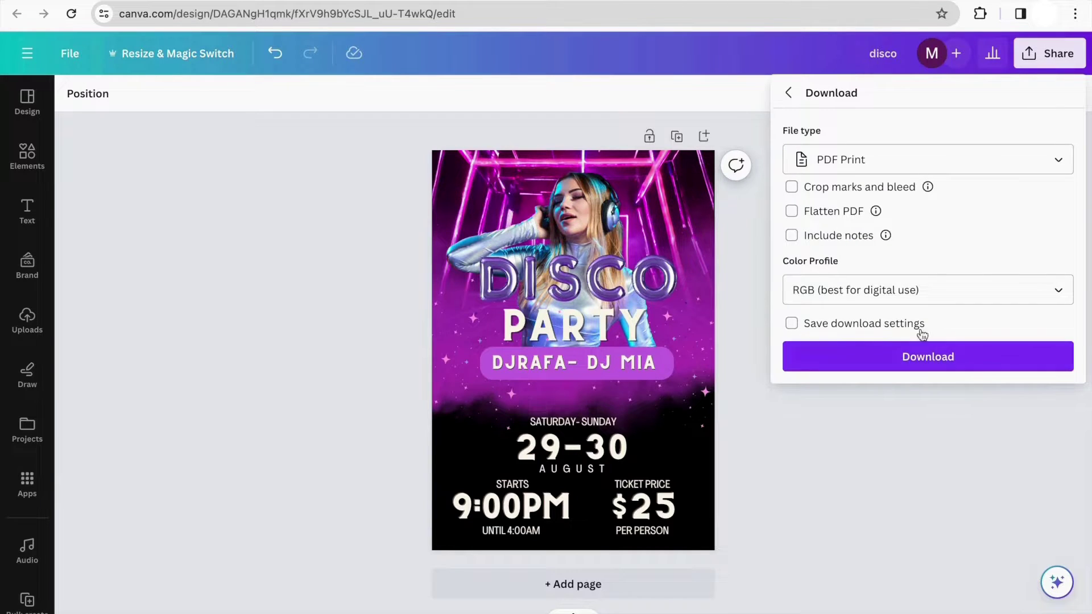
{"action": "left_click", "coordinate": [920, 358]}
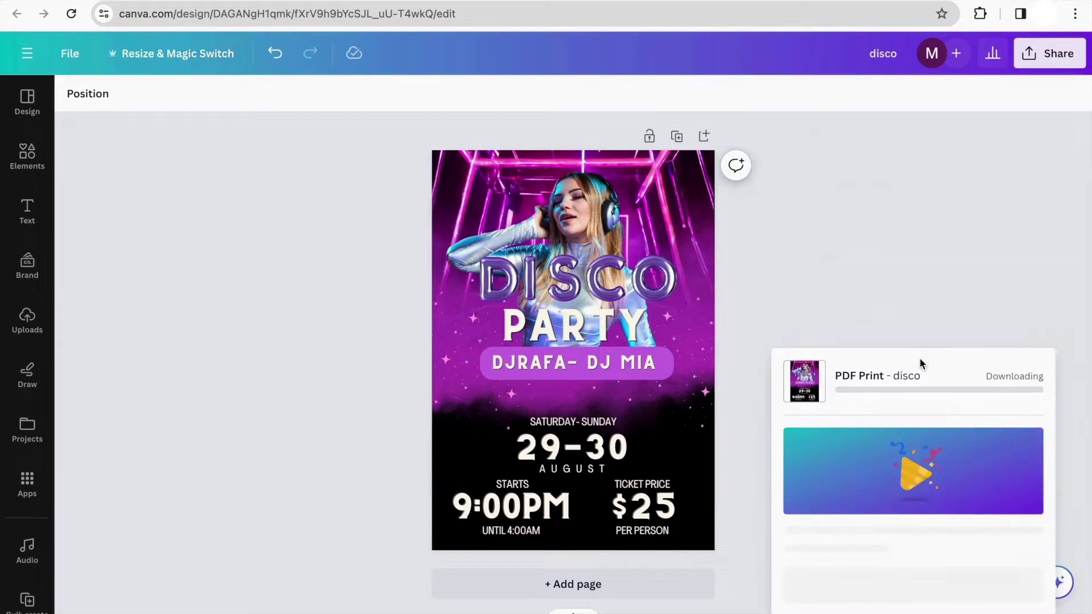